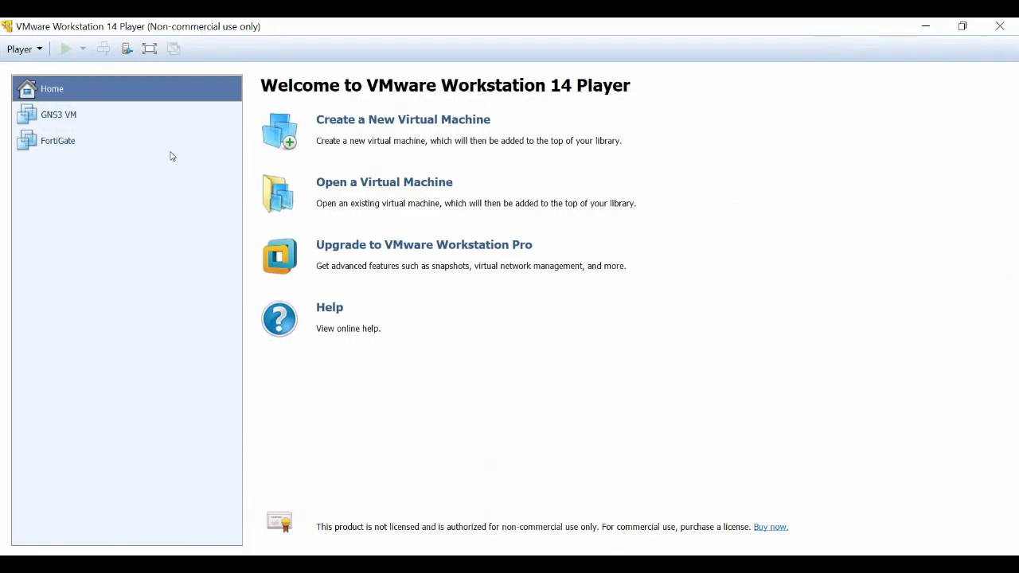
{"action": "left_click", "coordinate": [30, 52]}
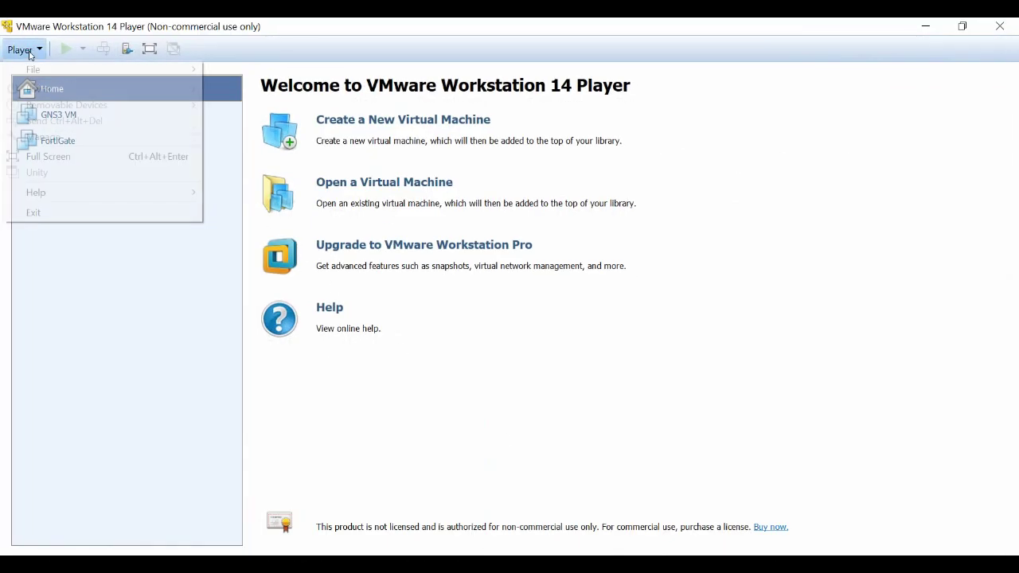
{"action": "mouse_move", "coordinate": [63, 195]}
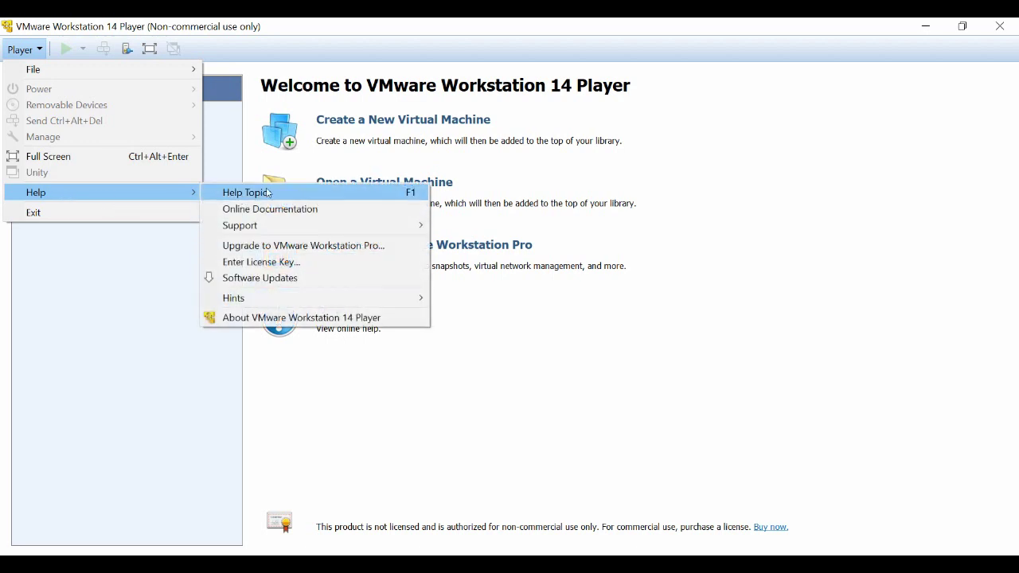
{"action": "left_click", "coordinate": [268, 192]}
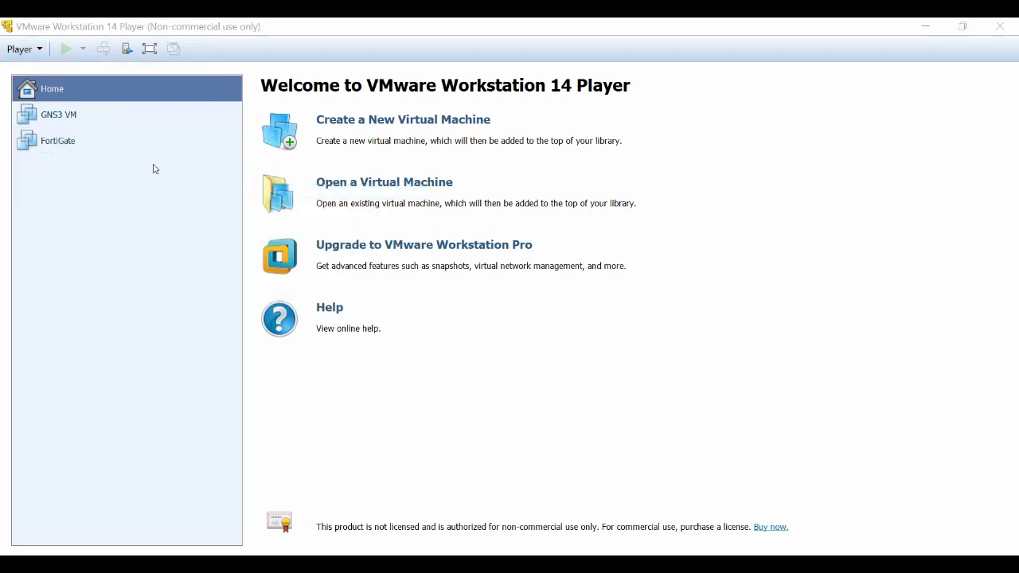
View the product and version information of VMware Workstation 14 Player, and close it.
{"action": "left_click", "coordinate": [38, 51]}
{"action": "mouse_move", "coordinate": [164, 197]}
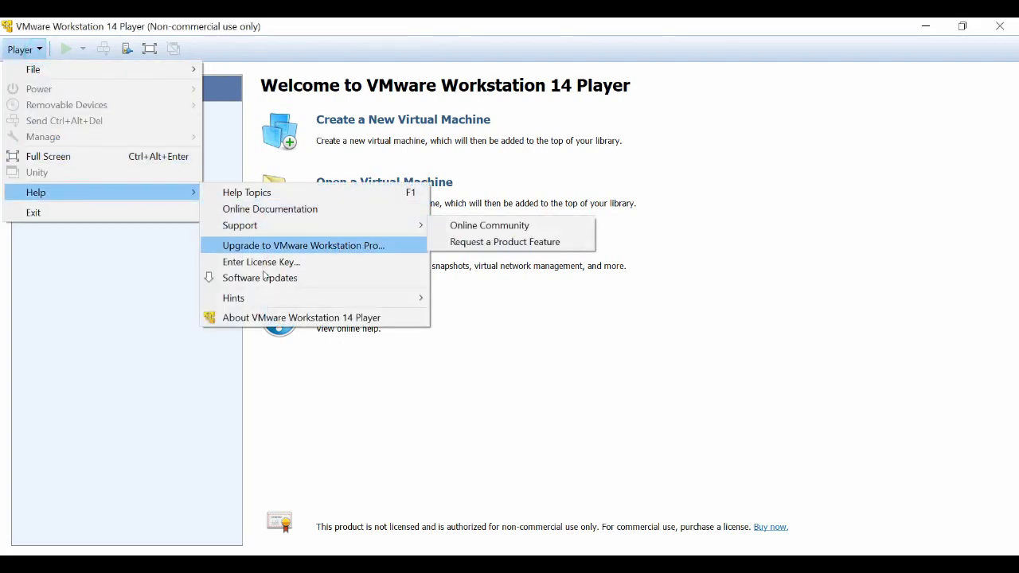
{"action": "left_click", "coordinate": [271, 318]}
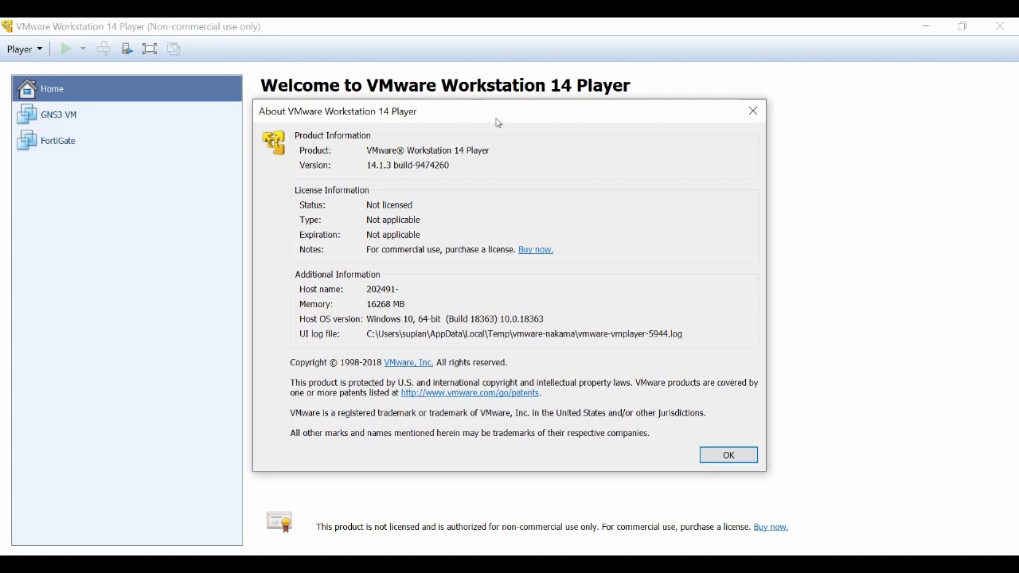
{"action": "left_click", "coordinate": [749, 113]}
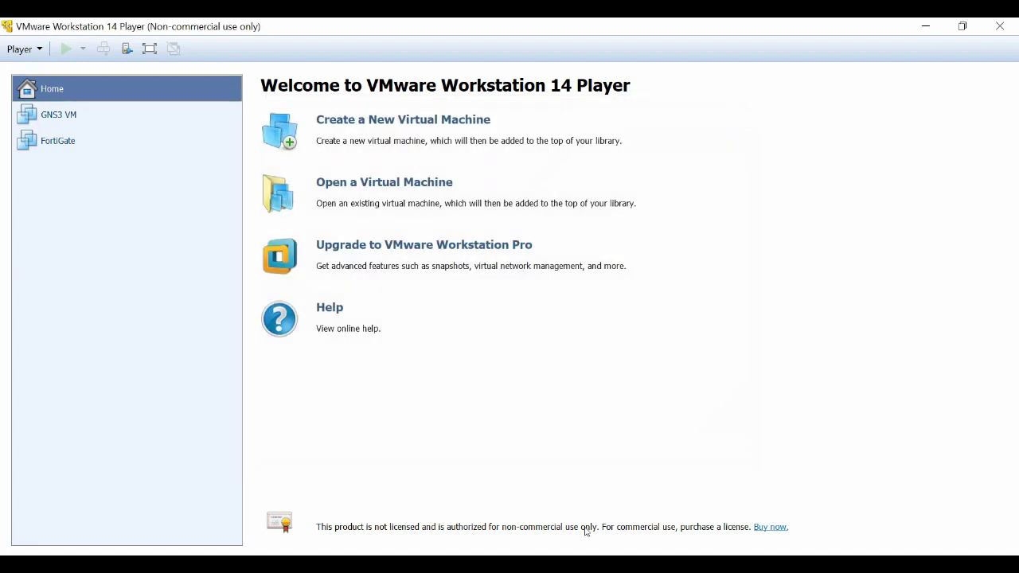
Switch to Chrome and go to the Download Kali Linux page on kali.org.
{"action": "left_click", "coordinate": [583, 554]}
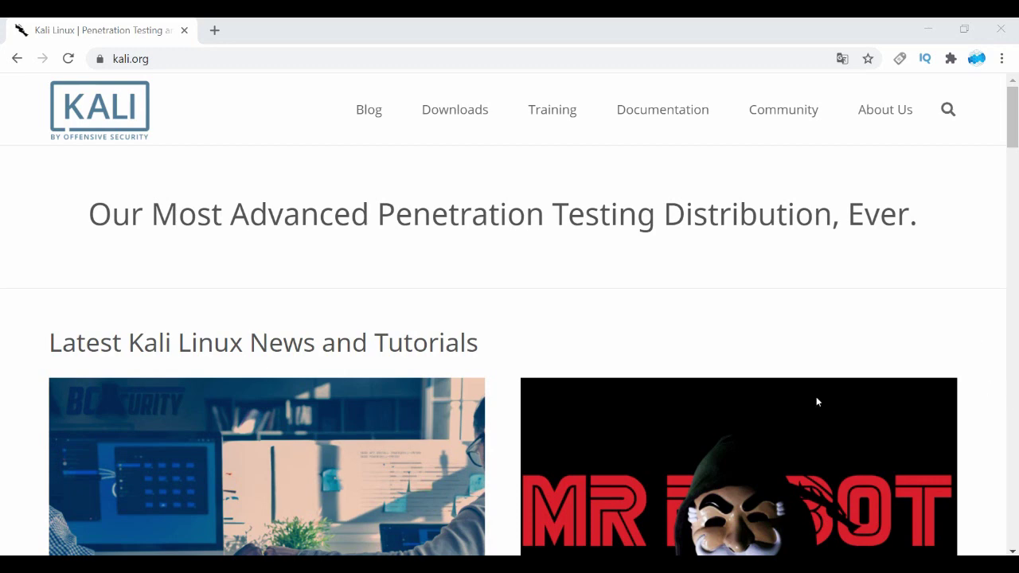
{"action": "scroll", "coordinate": [415, 303], "scroll_direction": "down", "scroll_amount": 3}
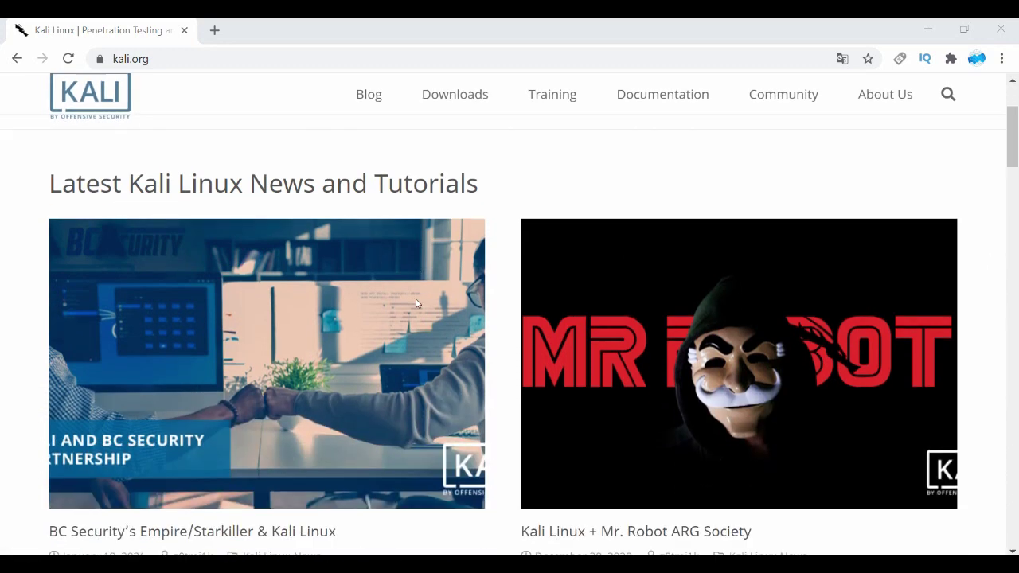
{"action": "scroll", "coordinate": [415, 303], "scroll_direction": "up", "scroll_amount": 2}
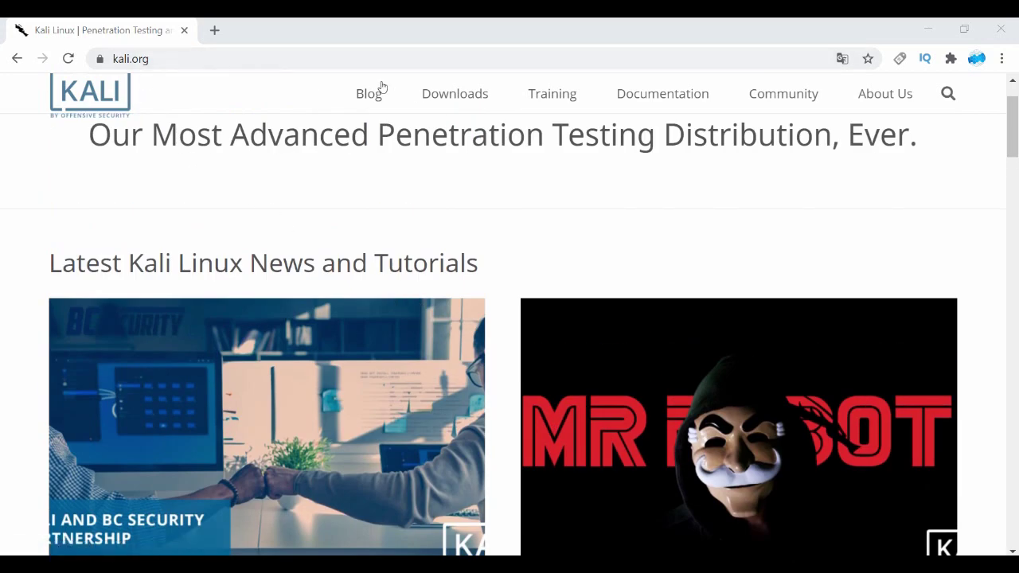
{"action": "mouse_move", "coordinate": [494, 99]}
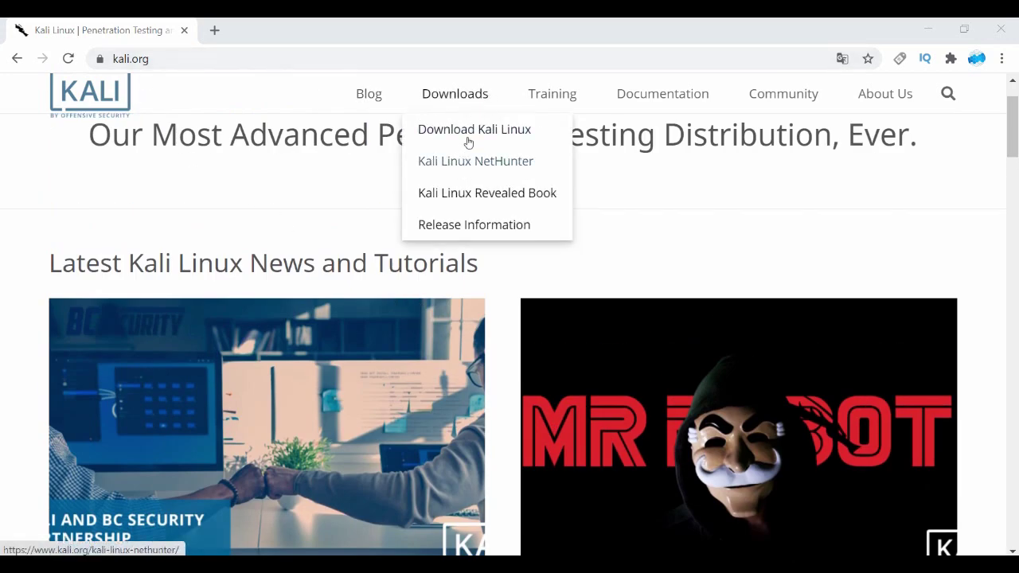
{"action": "left_click", "coordinate": [472, 133]}
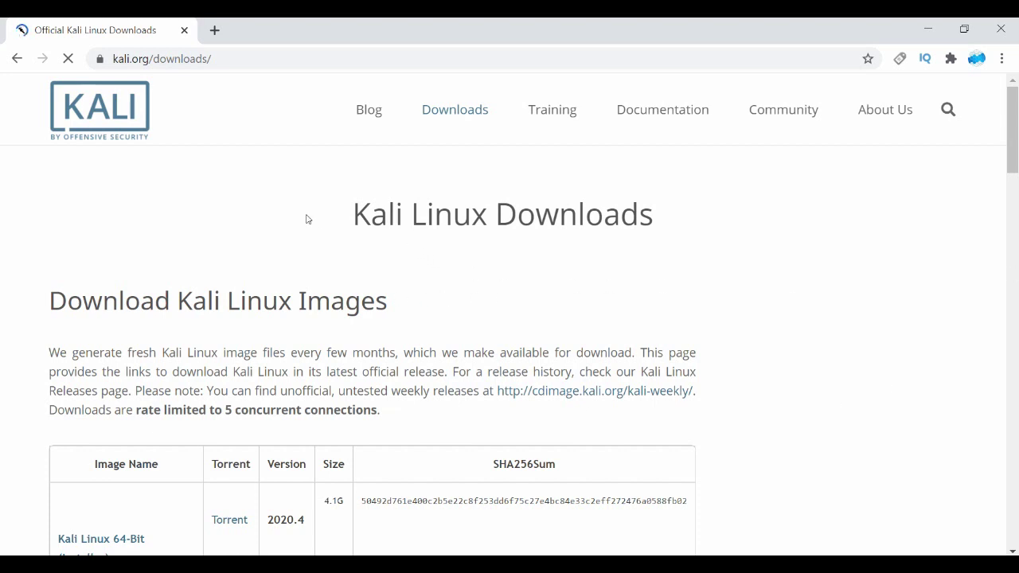
Find the Kali Linux 64-bit VMware entry in the image list and open its Offensive Security VM Download Page.
{"action": "scroll", "coordinate": [275, 247], "scroll_direction": "down", "scroll_amount": 2}
{"action": "scroll", "coordinate": [277, 253], "scroll_direction": "down", "scroll_amount": 3}
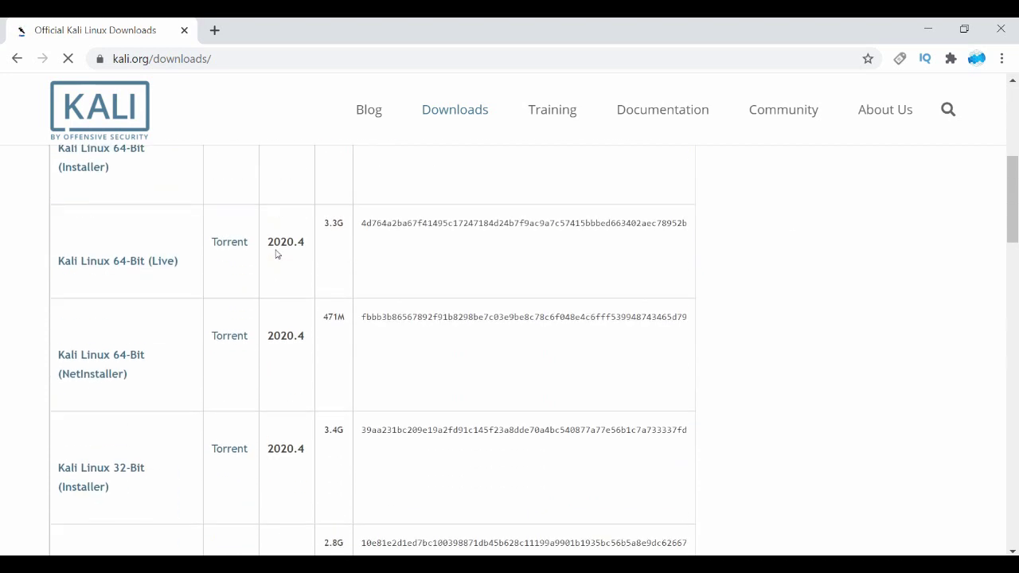
{"action": "scroll", "coordinate": [239, 275], "scroll_direction": "down", "scroll_amount": 3}
{"action": "scroll", "coordinate": [213, 278], "scroll_direction": "up", "scroll_amount": 3}
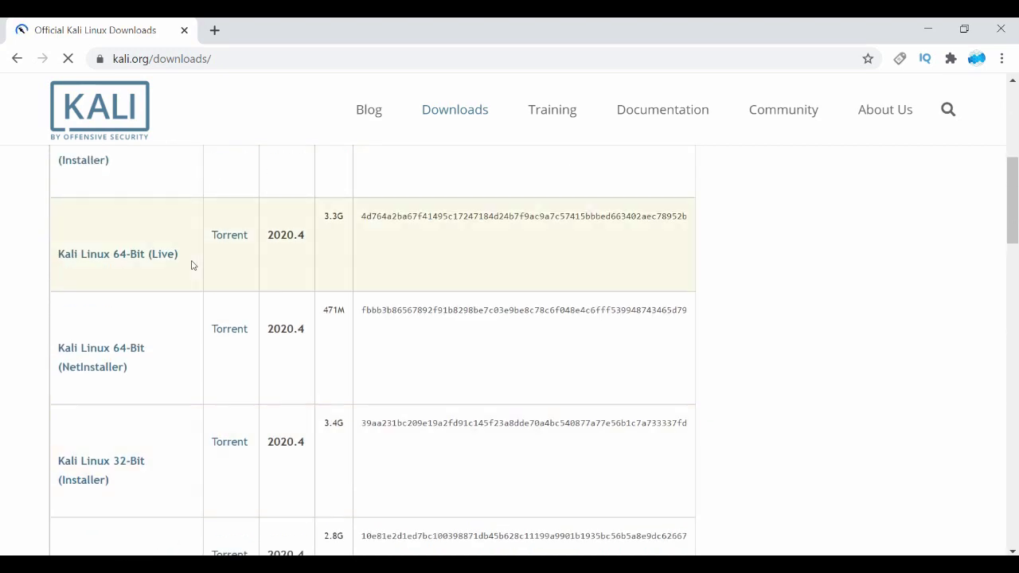
{"action": "scroll", "coordinate": [205, 310], "scroll_direction": "down", "scroll_amount": 3}
{"action": "scroll", "coordinate": [204, 309], "scroll_direction": "down", "scroll_amount": 2}
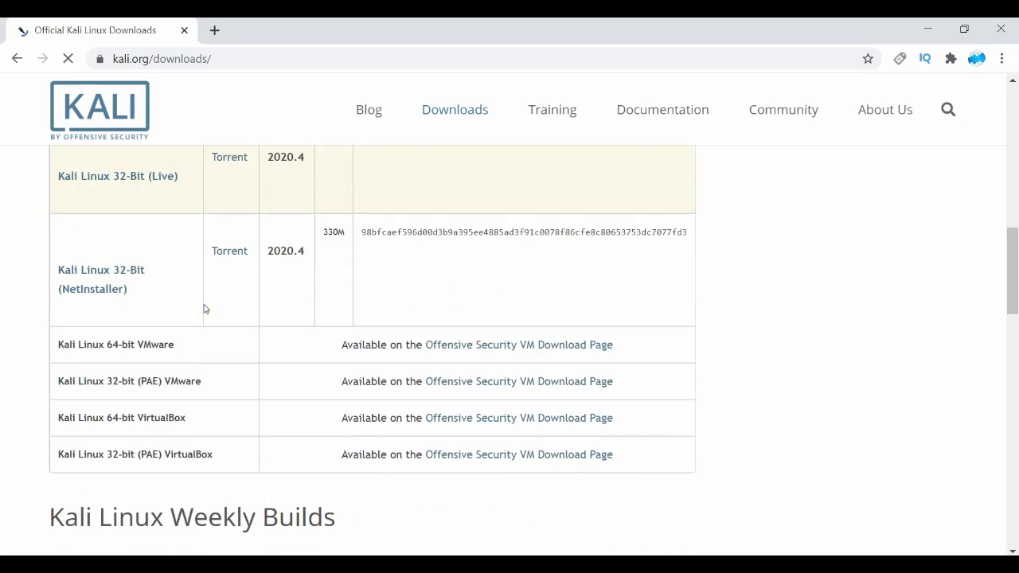
{"action": "left_click", "coordinate": [482, 351]}
{"action": "scroll", "coordinate": [337, 395], "scroll_direction": "down", "scroll_amount": 1}
{"action": "scroll", "coordinate": [337, 394], "scroll_direction": "down", "scroll_amount": 3}
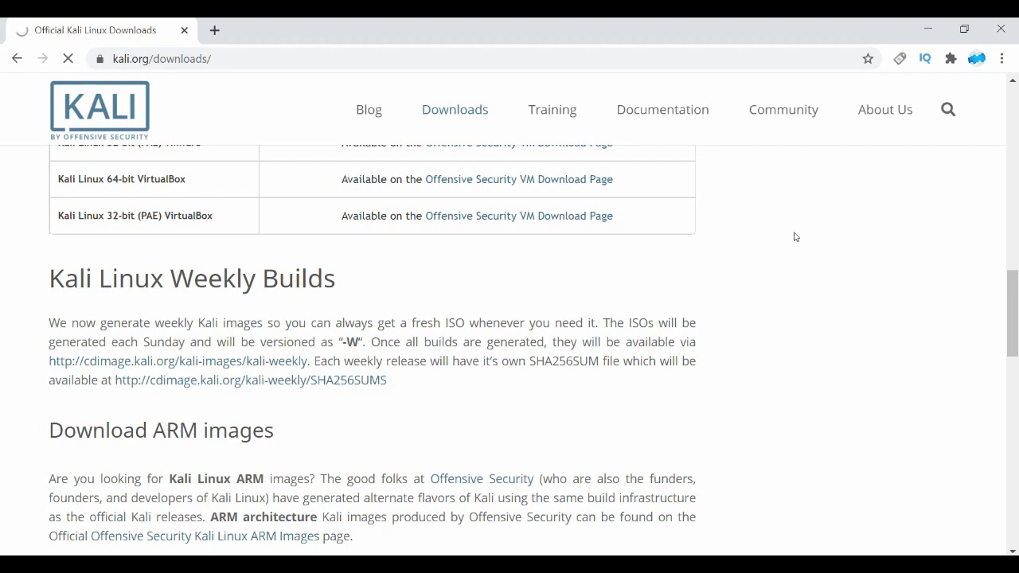
{"action": "scroll", "coordinate": [412, 302], "scroll_direction": "up", "scroll_amount": 6}
{"action": "scroll", "coordinate": [411, 301], "scroll_direction": "up", "scroll_amount": 5}
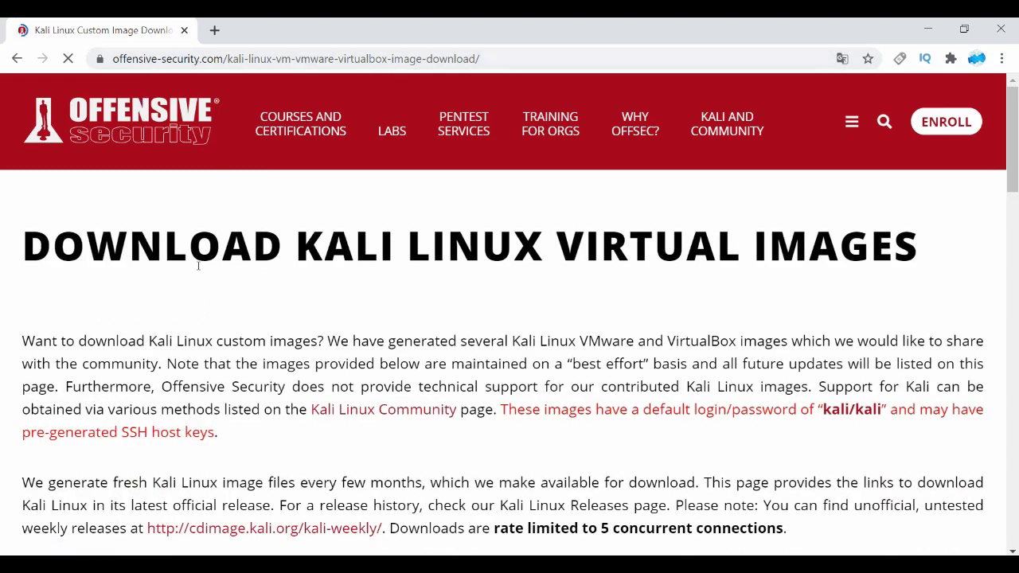
Check the download size of Kali Linux VMware 64-Bit (7z), and find the downloaded 7z archive in File Explorer's orginal kali folder.
{"action": "scroll", "coordinate": [198, 266], "scroll_direction": "down", "scroll_amount": 5}
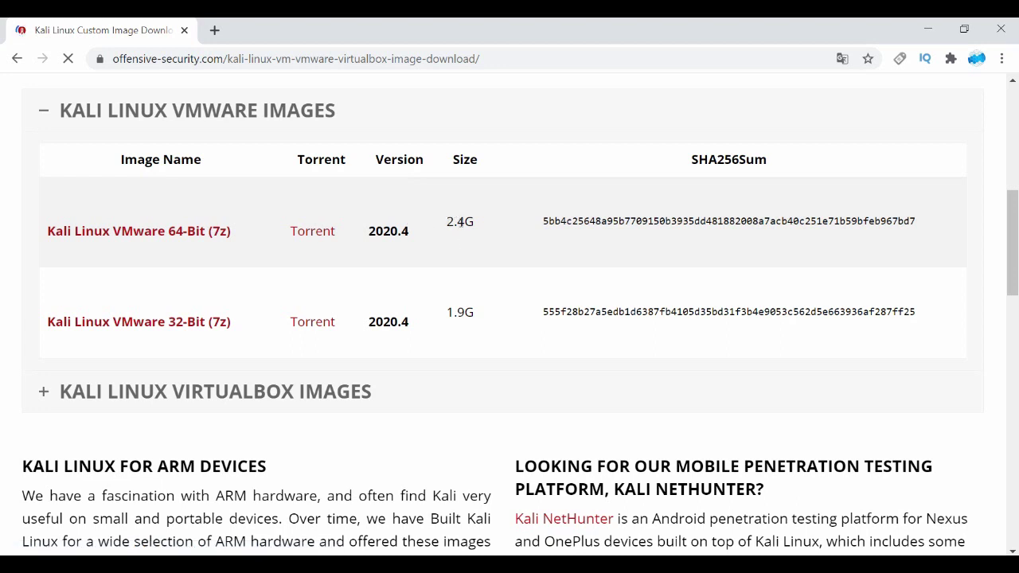
{"action": "left_click_drag", "start_coordinate": [473, 221], "coordinate": [447, 224]}
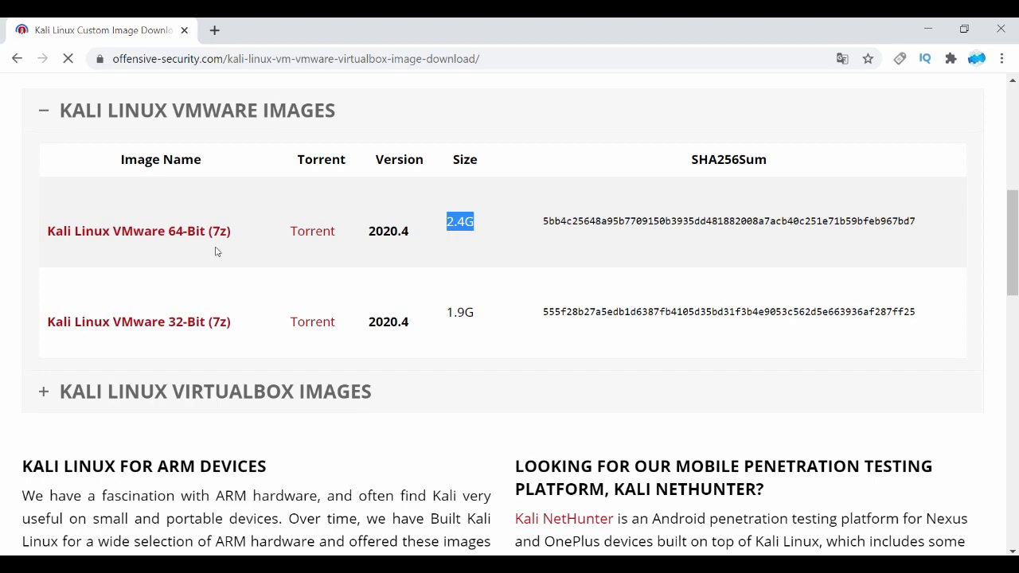
{"action": "key", "text": "alt+Tab"}
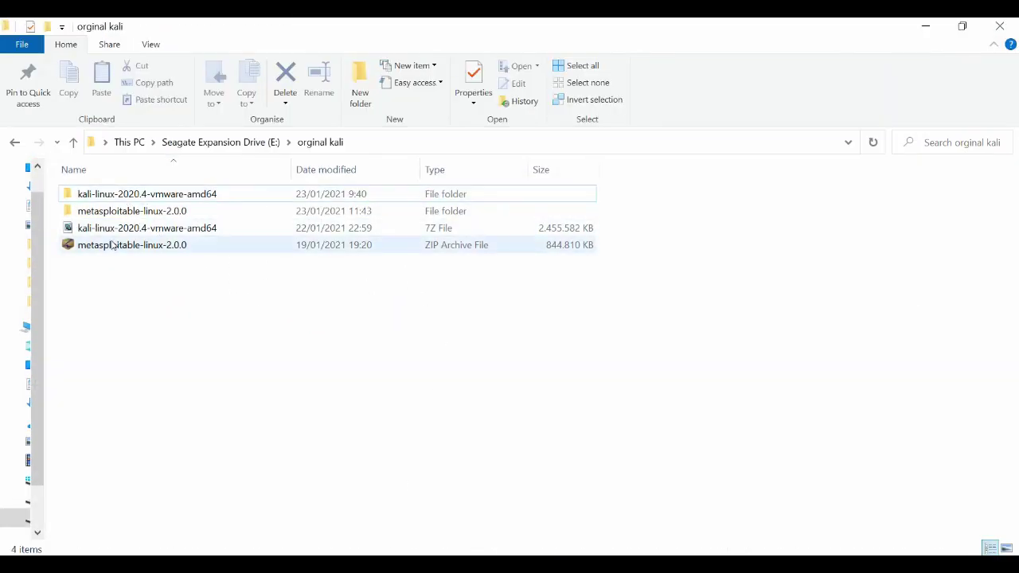
{"action": "left_click", "coordinate": [168, 229]}
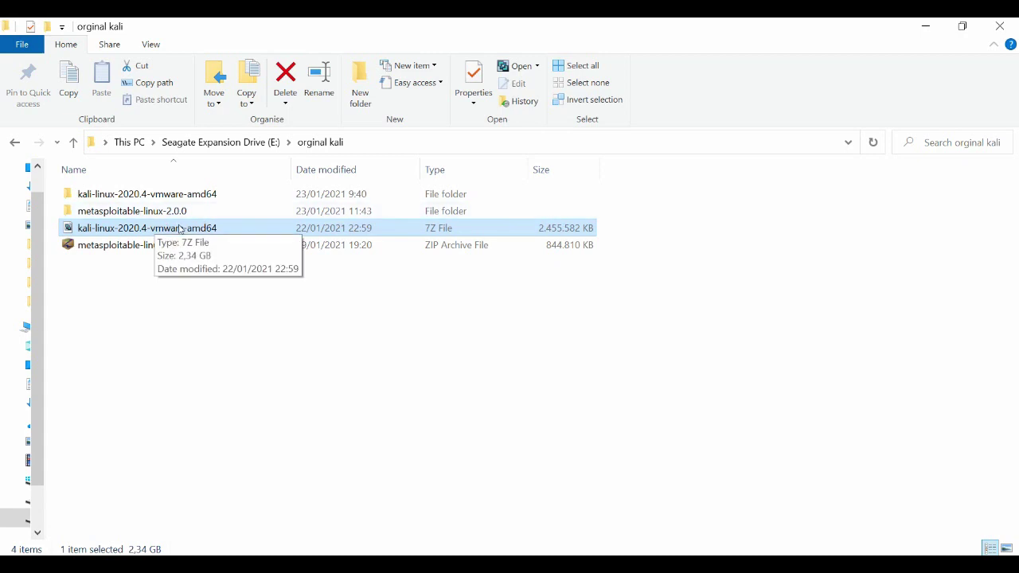
Inspect the kali-linux-2020.4-vmware-amd64 folder and its vmwarevm subfolder, and return to the orginal kali folder.
{"action": "double_click", "coordinate": [194, 197]}
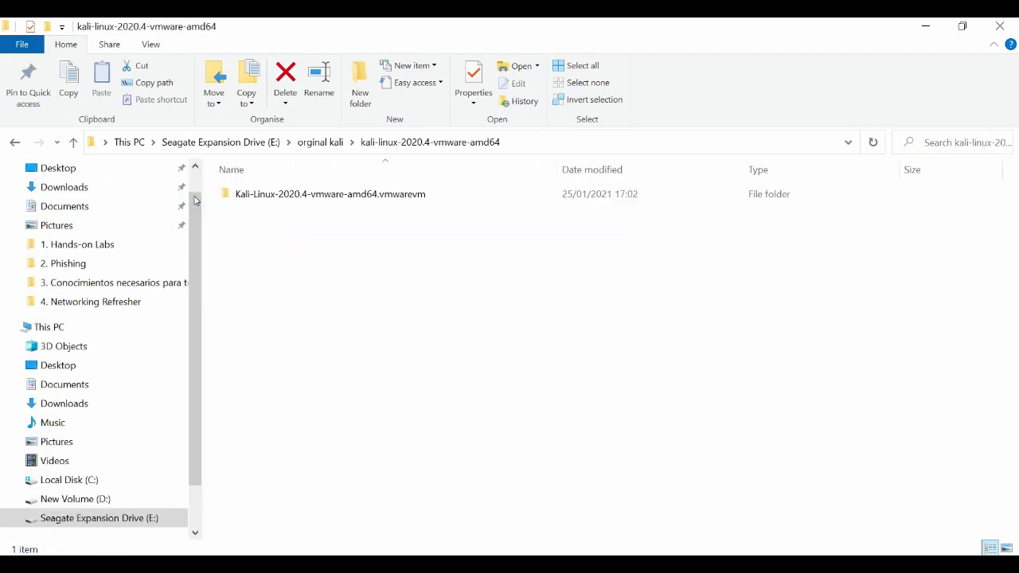
{"action": "double_click", "coordinate": [280, 194]}
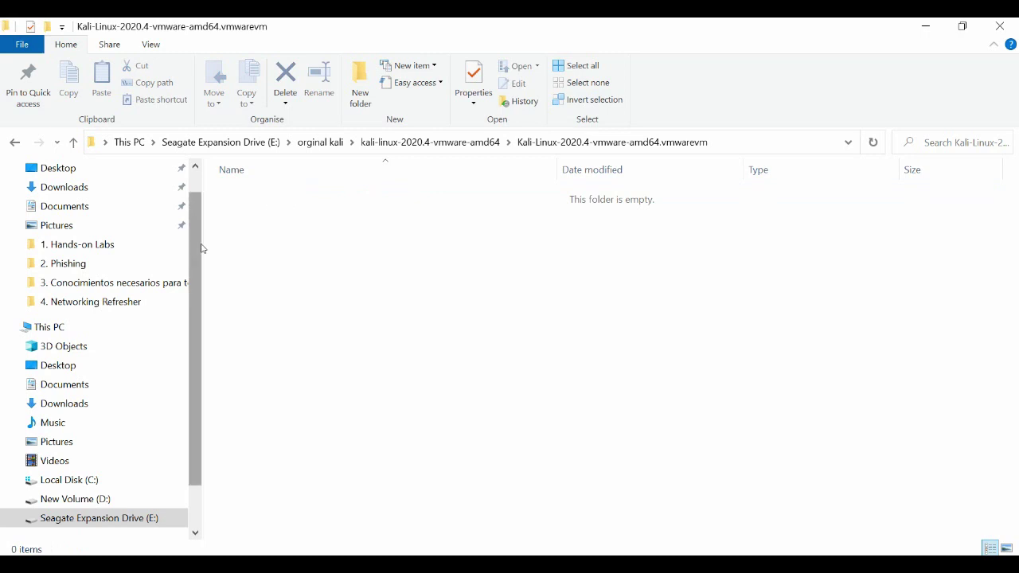
{"action": "left_click_drag", "start_coordinate": [202, 262], "coordinate": [29, 265]}
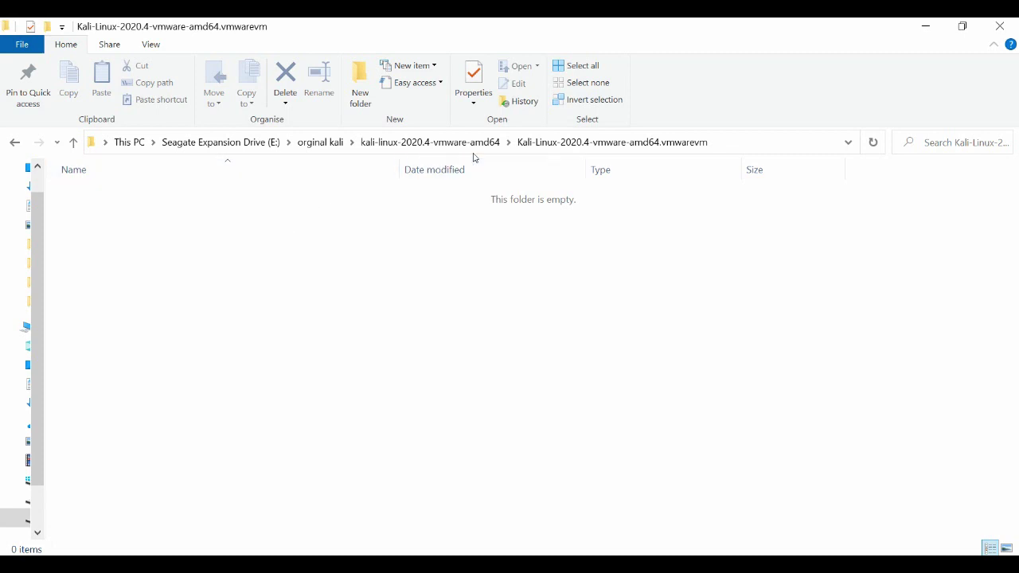
{"action": "left_click", "coordinate": [419, 142]}
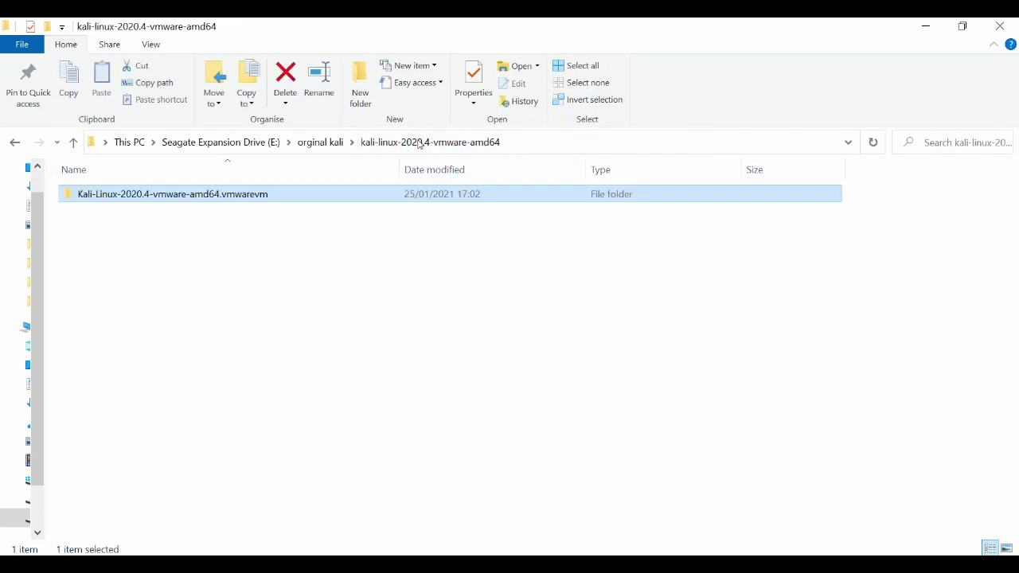
{"action": "left_click", "coordinate": [288, 142]}
{"action": "left_click", "coordinate": [269, 142]}
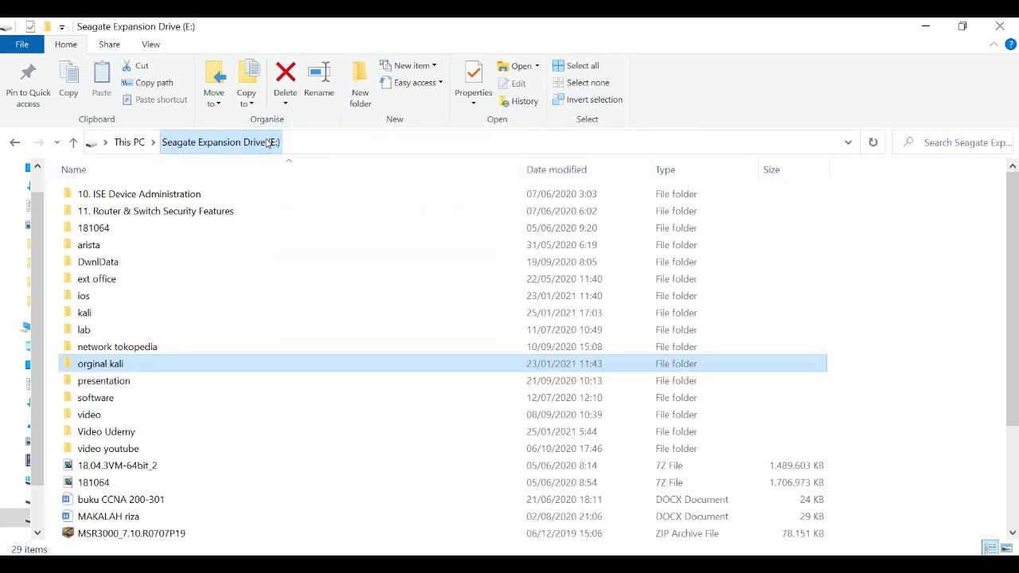
{"action": "double_click", "coordinate": [126, 371]}
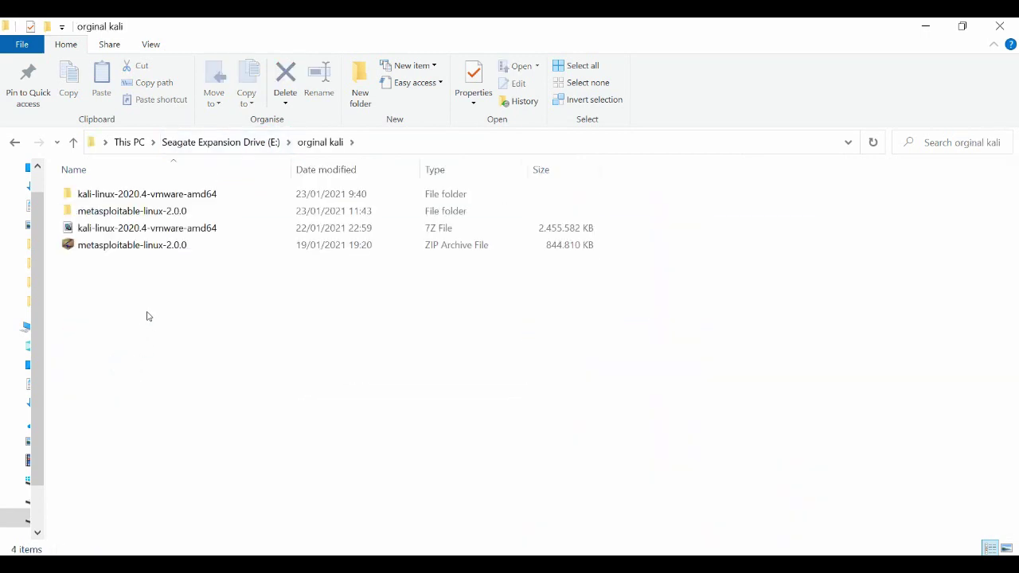
Recheck the Kali-Linux-2020.4-vmware-amd64.vmwarevm folder for extracted files, and go back to the orginal kali folder.
{"action": "left_click", "coordinate": [156, 249]}
{"action": "left_click", "coordinate": [153, 230]}
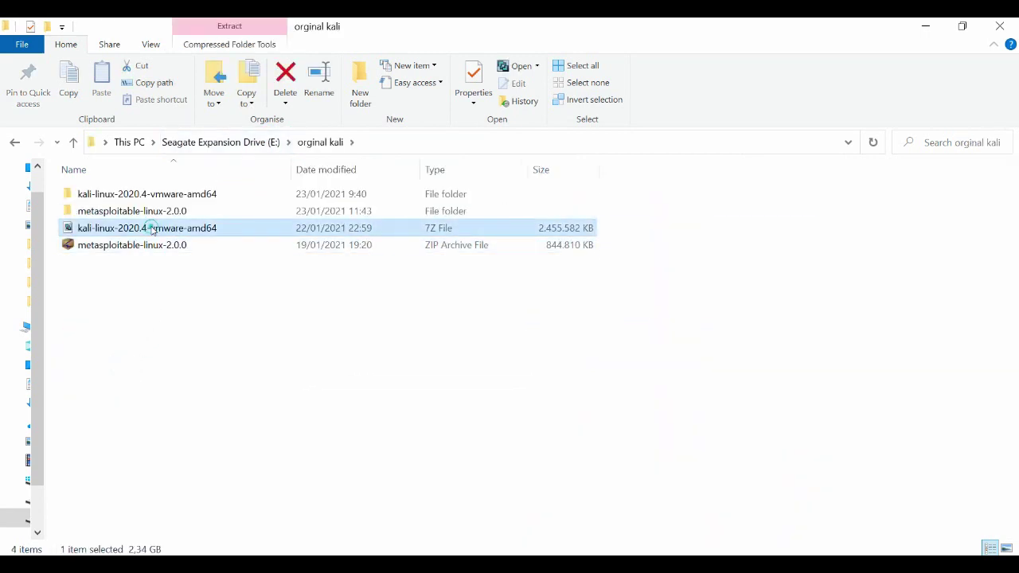
{"action": "double_click", "coordinate": [145, 193]}
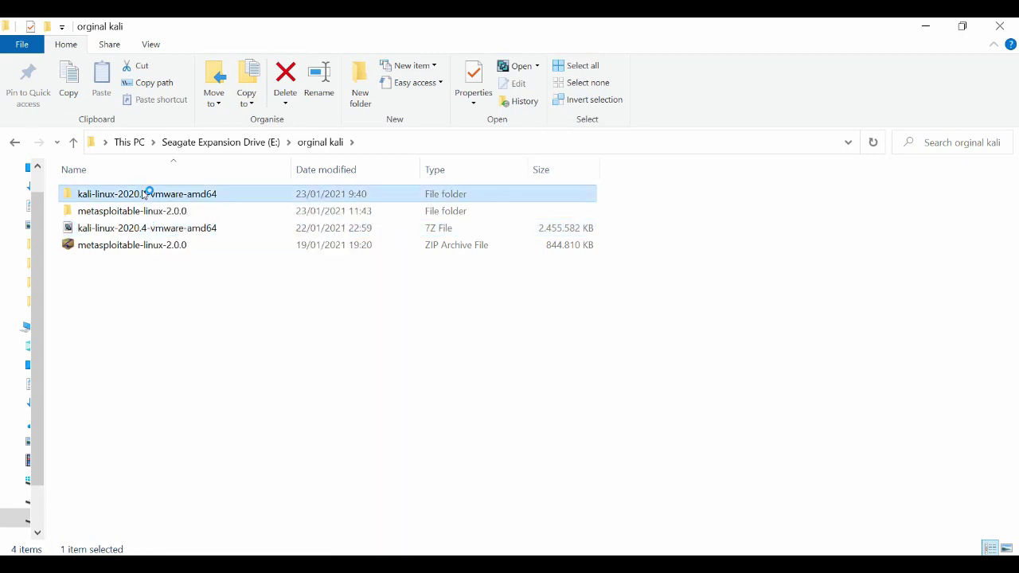
{"action": "double_click", "coordinate": [143, 194]}
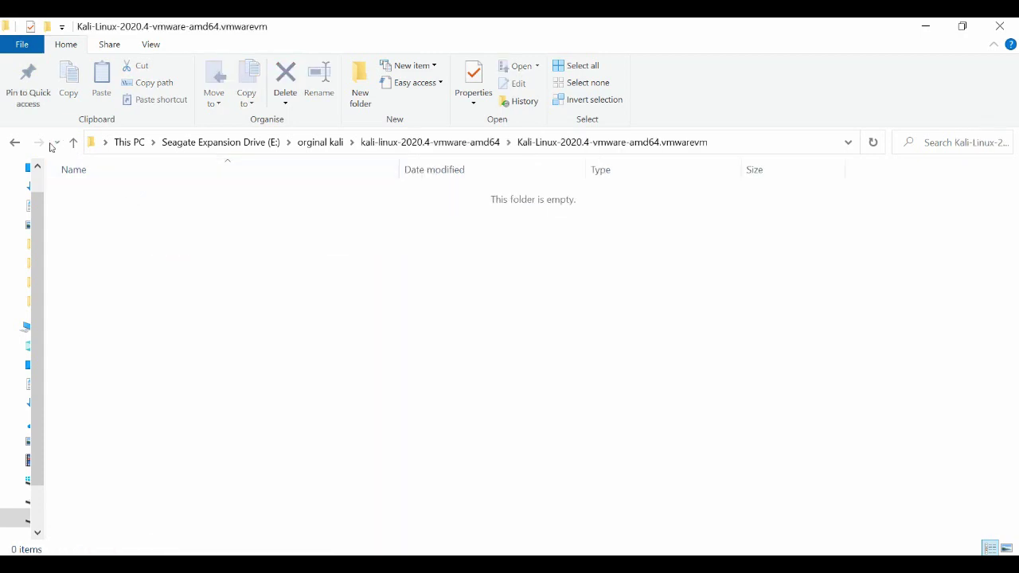
{"action": "left_click", "coordinate": [18, 142]}
{"action": "left_click", "coordinate": [18, 141]}
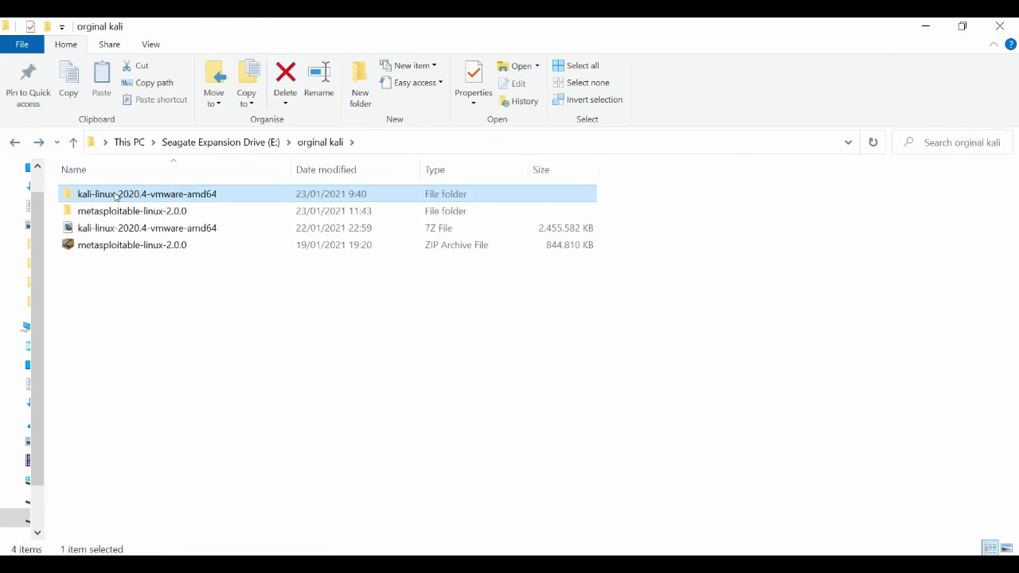
Extract the kali-linux-2020.4-vmware-amd64 7z archive with 7-Zip into the folder "kali-linux-2020.4-vmware-amd64\".
{"action": "right_click", "coordinate": [150, 231]}
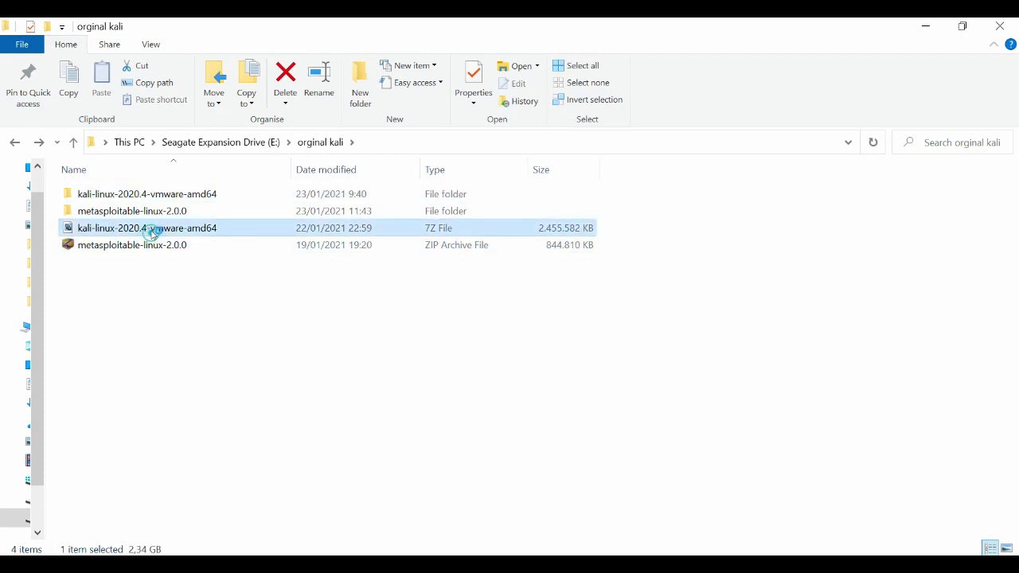
{"action": "mouse_move", "coordinate": [295, 289]}
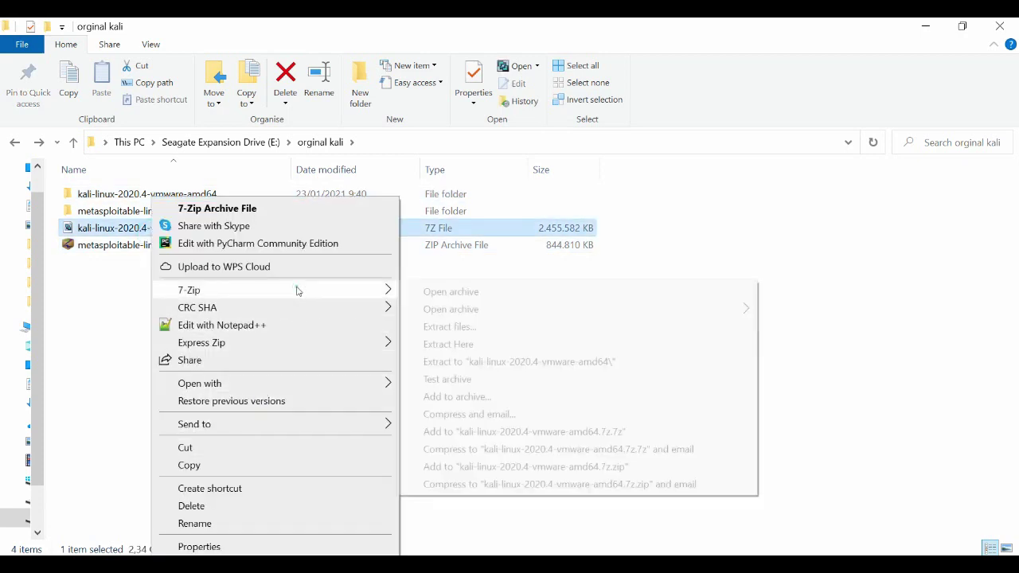
{"action": "left_click", "coordinate": [478, 361]}
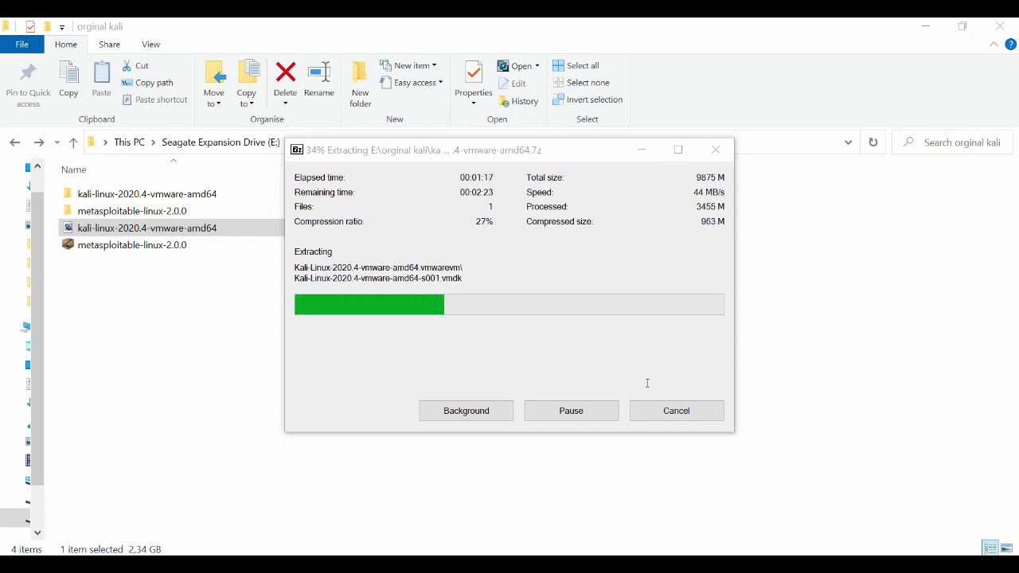
{"action": "left_click_drag", "start_coordinate": [482, 148], "coordinate": [375, 146]}
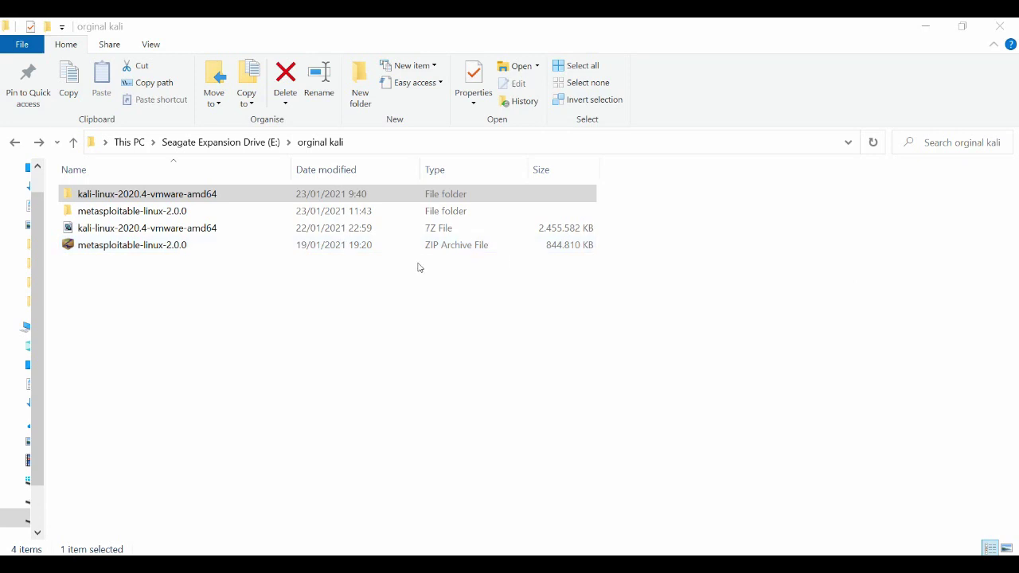
Open the extracted Kali-Linux-2020.4-vmware-amd64.vmwarevm folder inside kali-linux-2020.4-vmware-amd64.
{"action": "double_click", "coordinate": [204, 198]}
{"action": "double_click", "coordinate": [204, 199]}
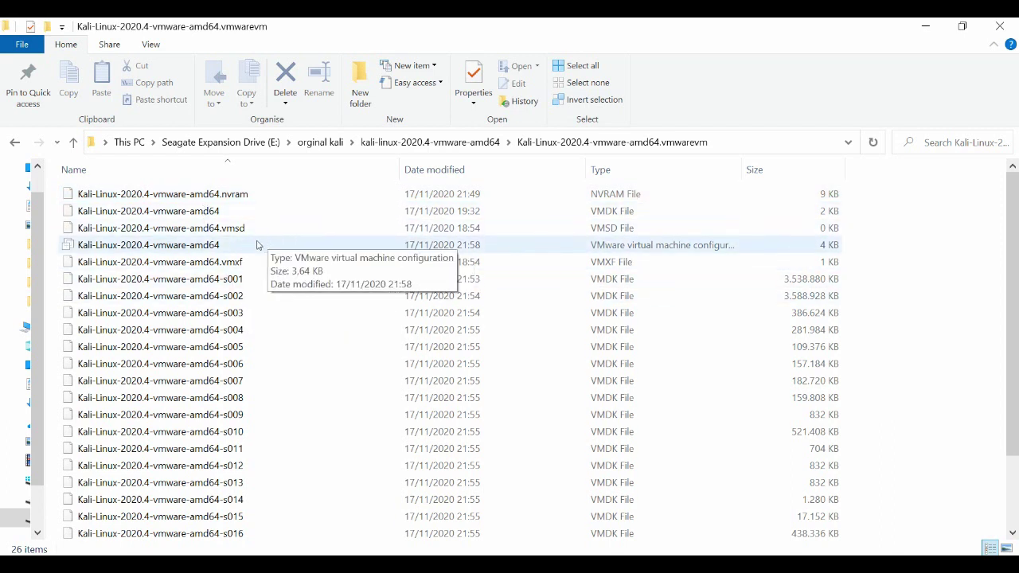
Open the Kali-Linux-2020.4-vmware-amd64 virtual machine configuration file in VMware Player, answer "I Copied It", and boot Kali GNU/Linux.
{"action": "scroll", "coordinate": [256, 245], "scroll_direction": "down", "scroll_amount": 1}
{"action": "scroll", "coordinate": [271, 303], "scroll_direction": "up", "scroll_amount": 1}
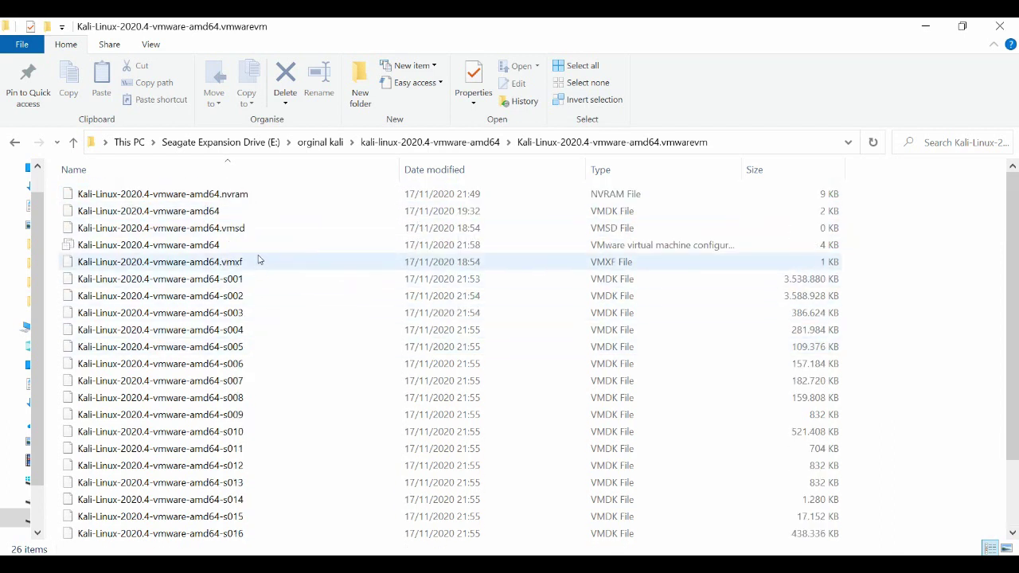
{"action": "left_click", "coordinate": [200, 245]}
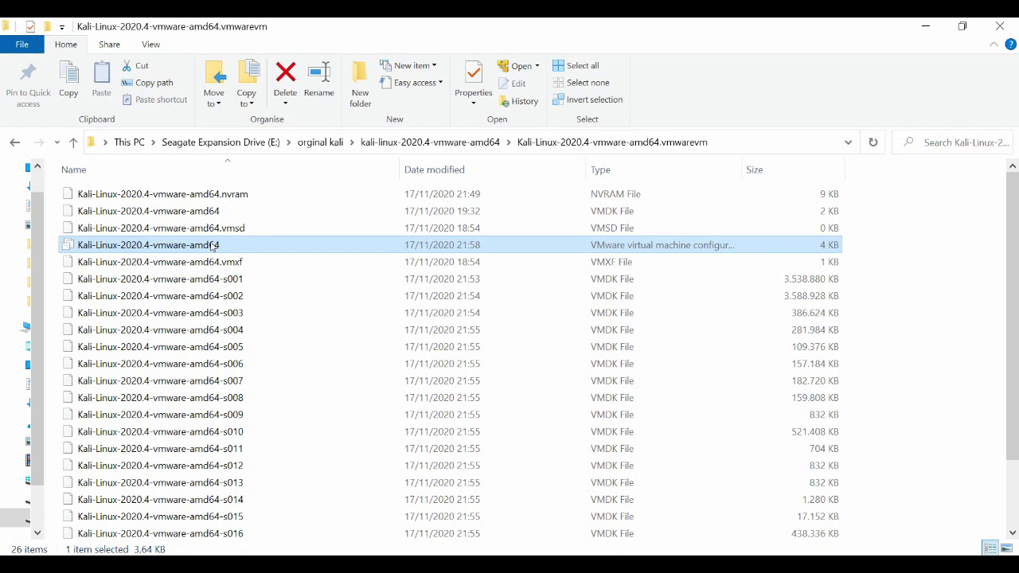
{"action": "double_click", "coordinate": [212, 247]}
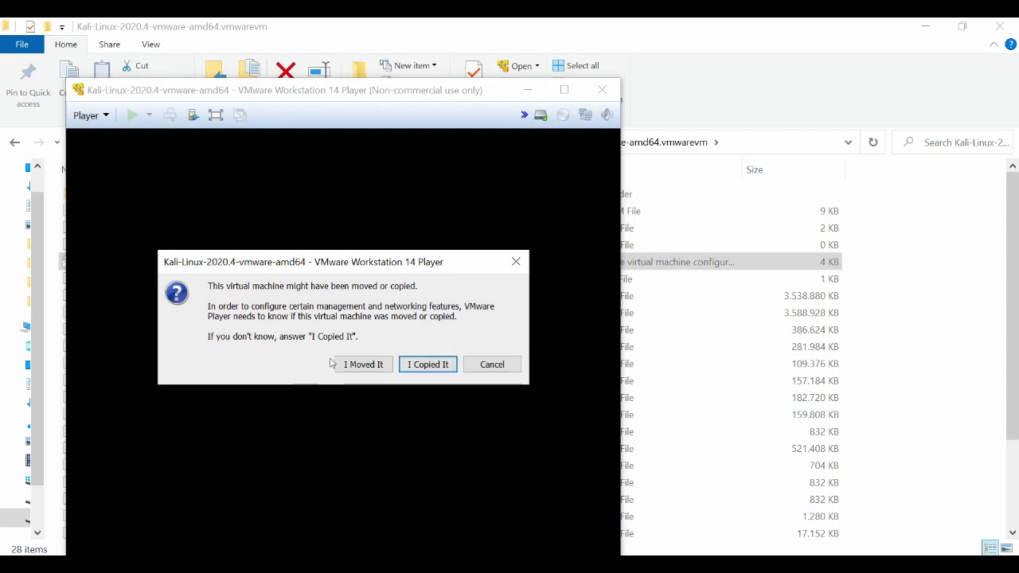
{"action": "left_click", "coordinate": [445, 363]}
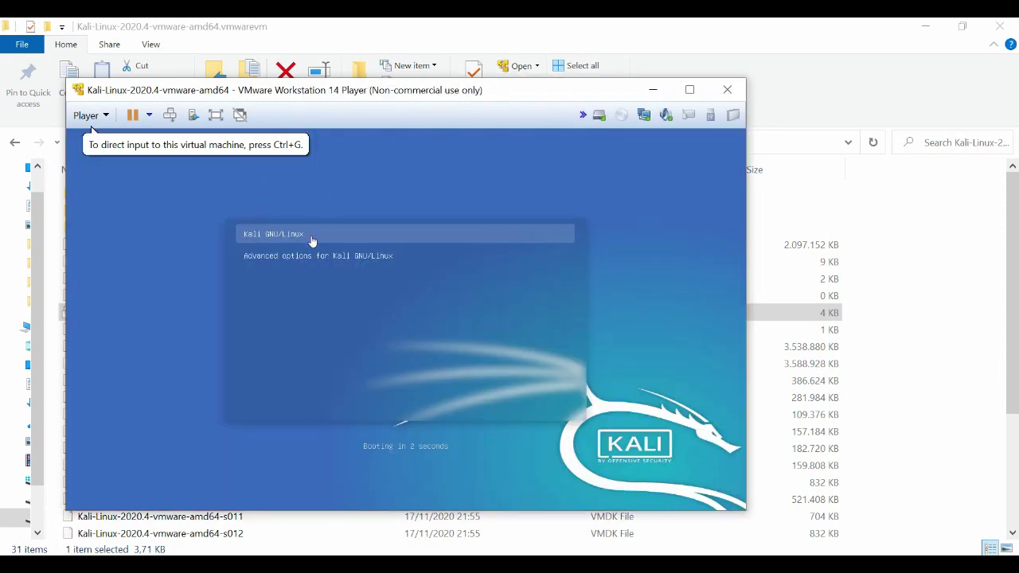
{"action": "left_click", "coordinate": [311, 241]}
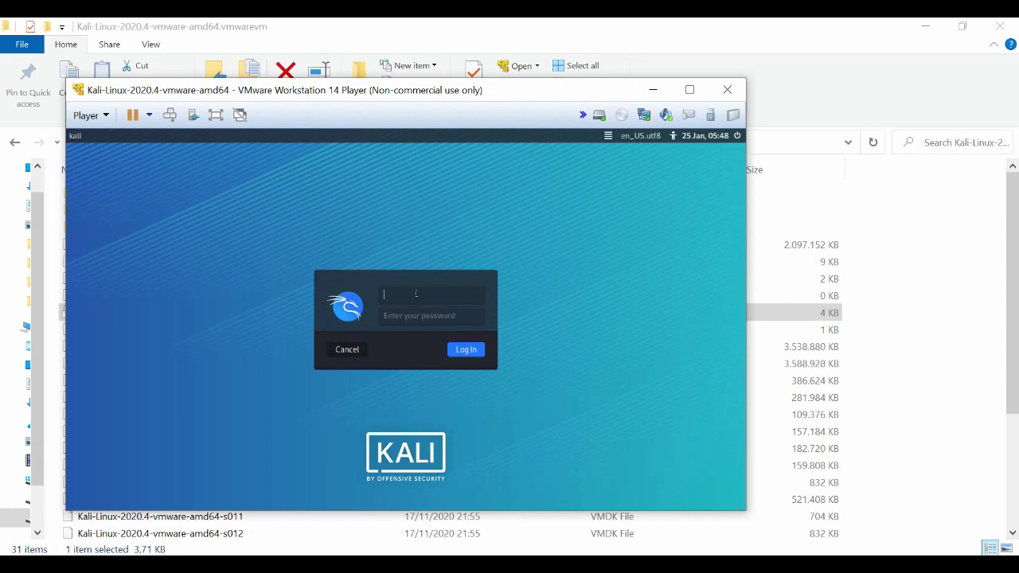
Log in to Kali with the default username and account password, and show the virtual machine in full screen.
{"action": "type", "text": "kali"}
{"action": "key", "text": "Tab"}
{"action": "key", "text": "Return"}
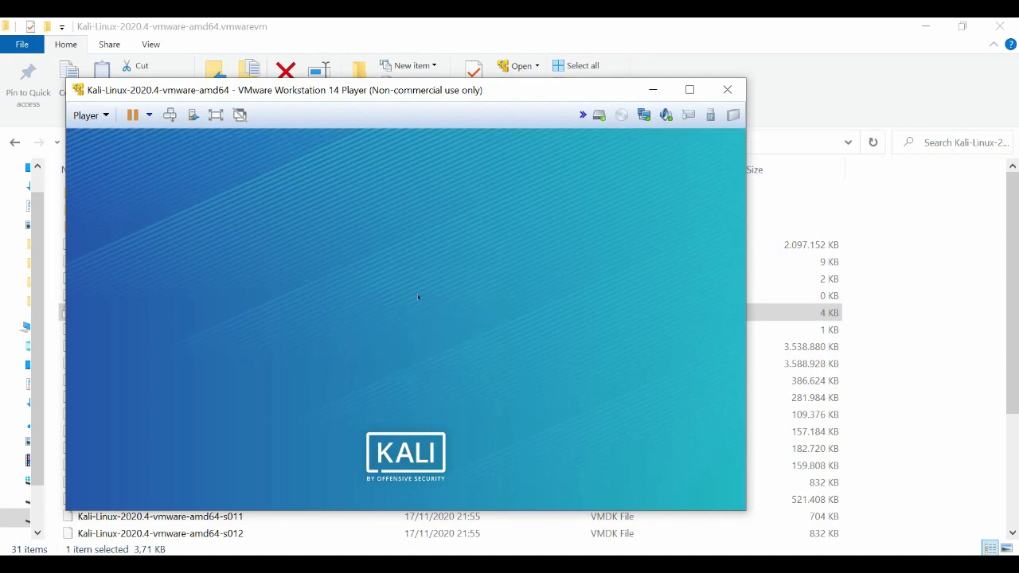
{"action": "left_click", "coordinate": [689, 89]}
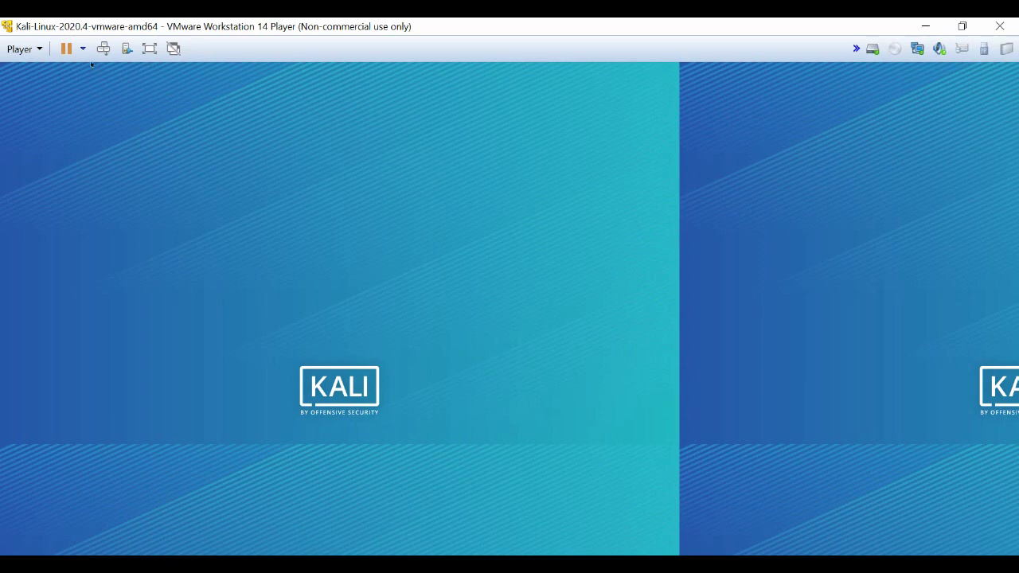
{"action": "left_click", "coordinate": [150, 49]}
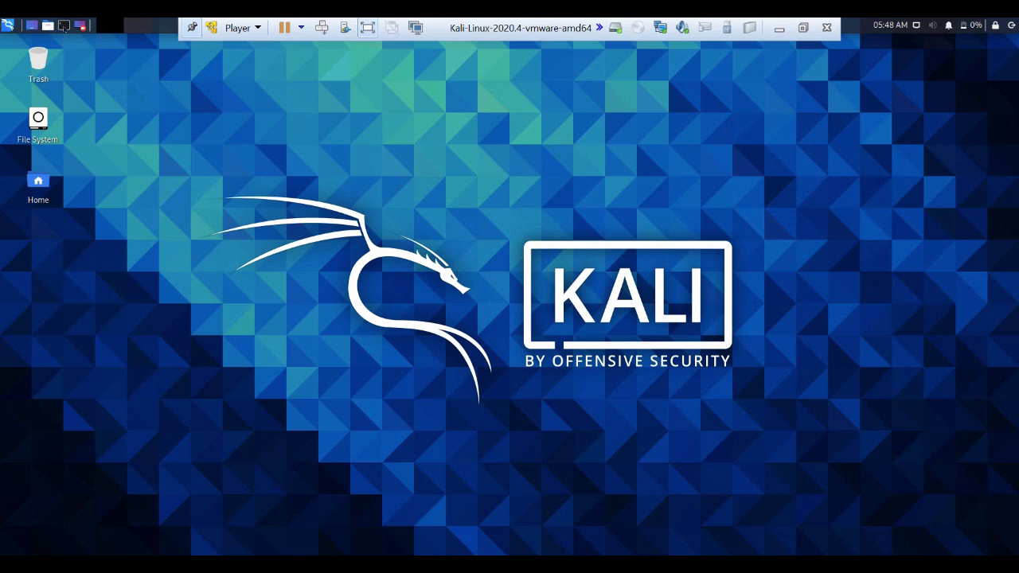
Open a terminal in Kali and start a root shell with sudo -i, entering the sudo password.
{"action": "left_click", "coordinate": [64, 26]}
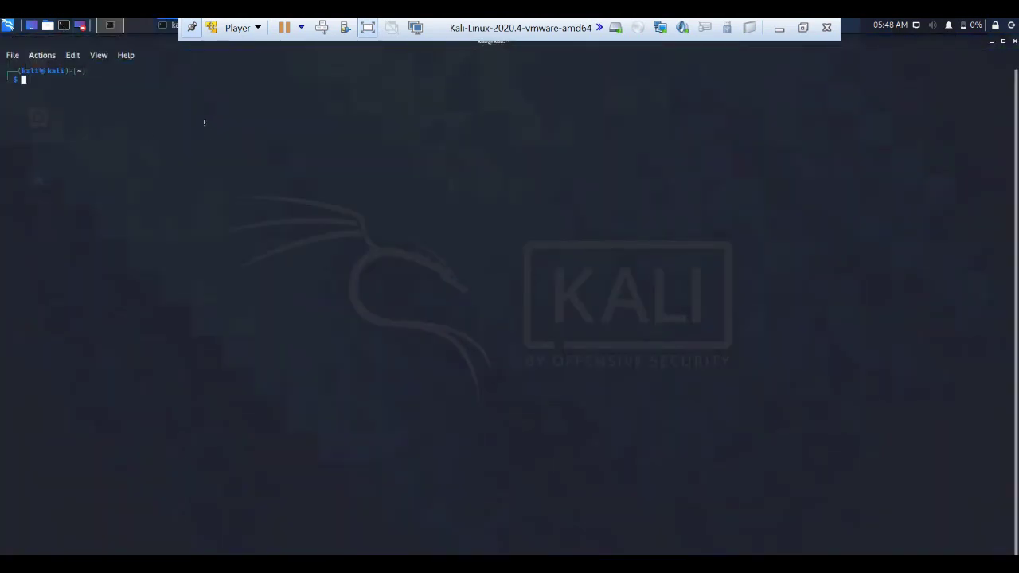
{"action": "key", "text": "Return"}
{"action": "key", "text": "Return"}
{"action": "key", "text": "Return"}
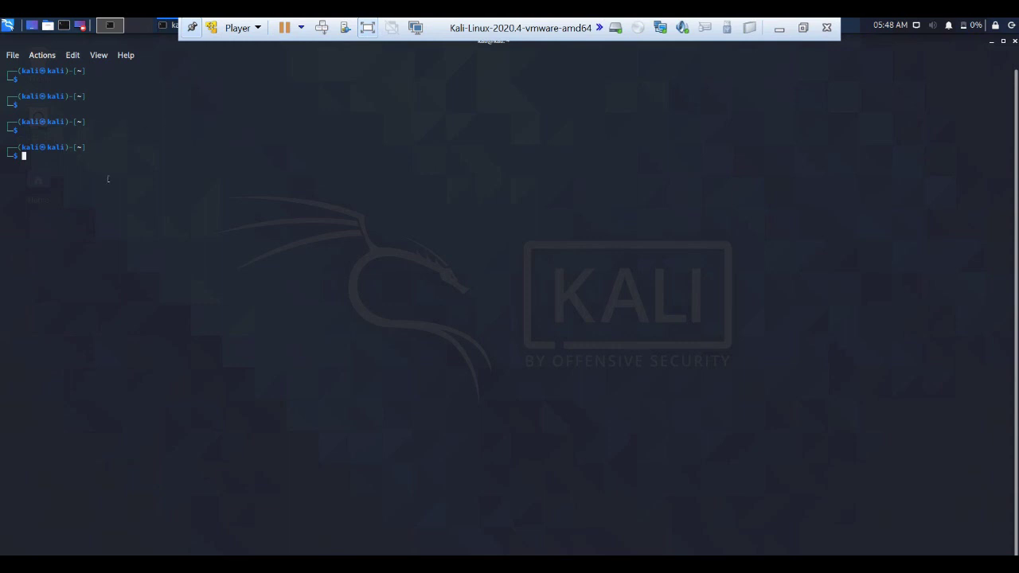
{"action": "type", "text": "sudo -i"}
{"action": "key", "text": "Return"}
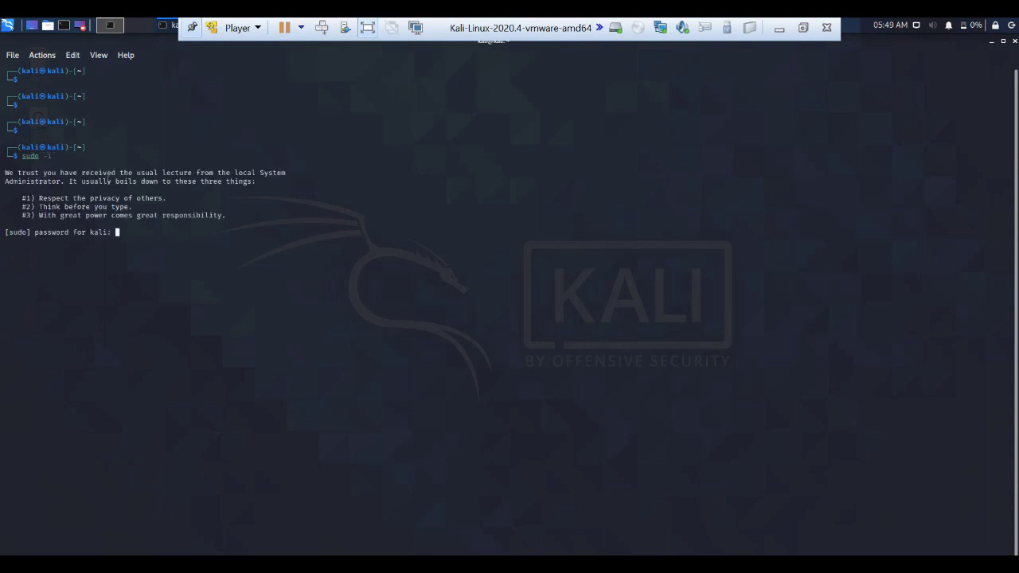
{"action": "key", "text": "Return"}
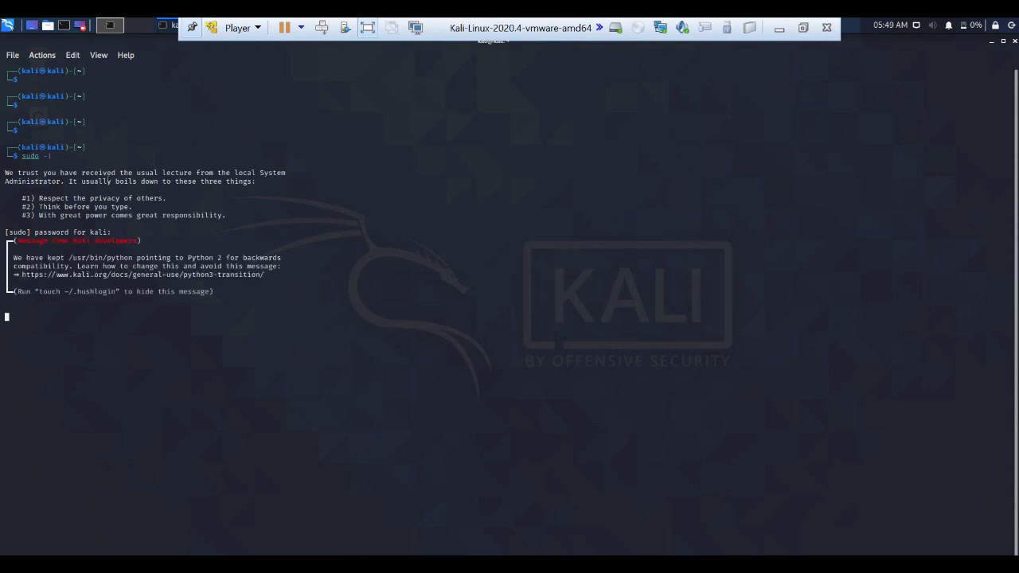
{"action": "key", "text": "Return"}
{"action": "key", "text": "Return"}
{"action": "key", "text": "Return"}
{"action": "key", "text": "Return"}
{"action": "key", "text": "Return"}
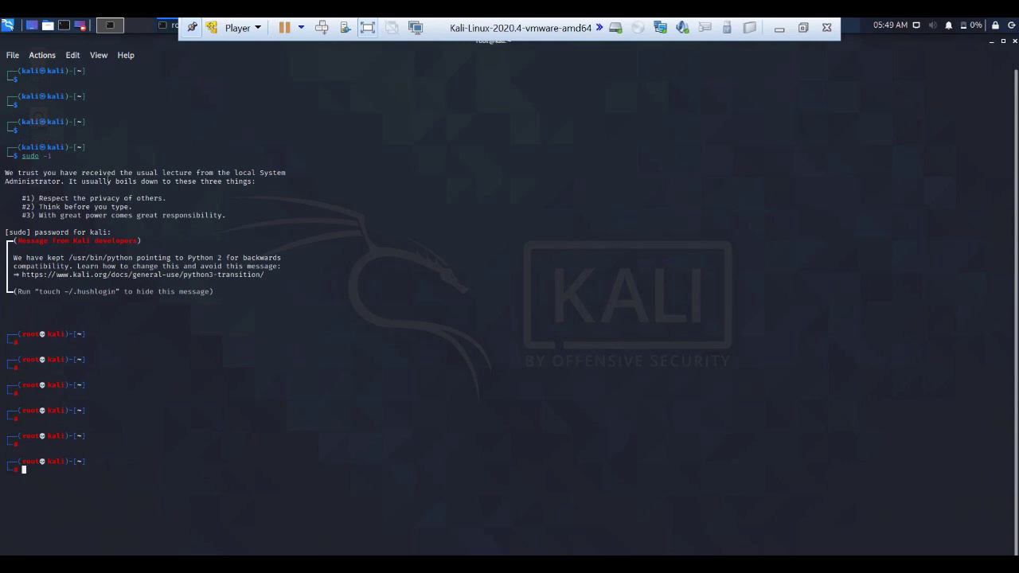
Run ifconfig and highlight the last octet of the eth0 IPv4 address.
{"action": "type", "text": "ifconfig"}
{"action": "key", "text": "Return"}
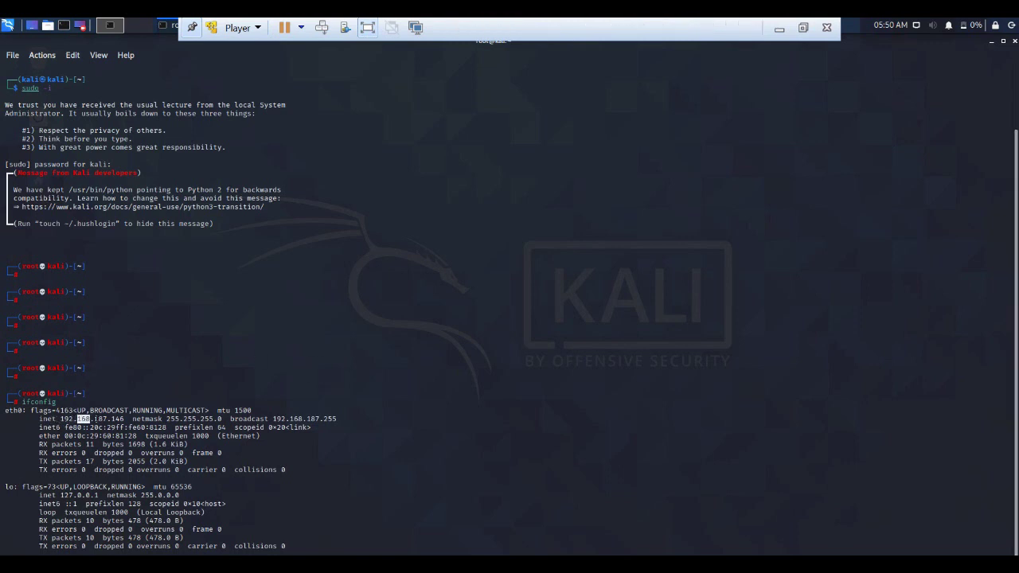
{"action": "left_click_drag", "start_coordinate": [96, 418], "coordinate": [126, 418]}
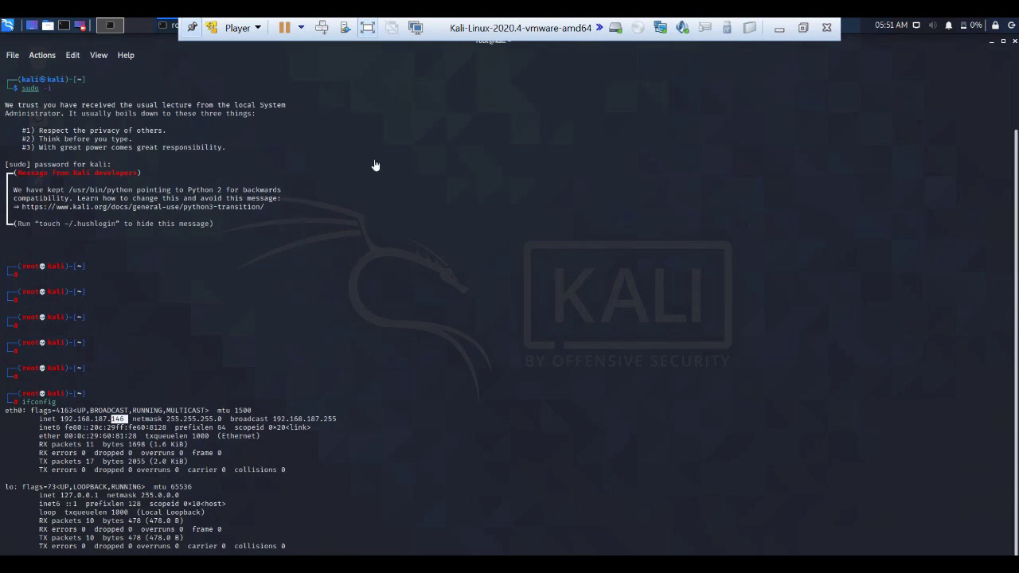
Leave the virtual machine's full-screen mode and open the Windows Calculator on the host, moving its window aside.
{"action": "left_click", "coordinate": [367, 28]}
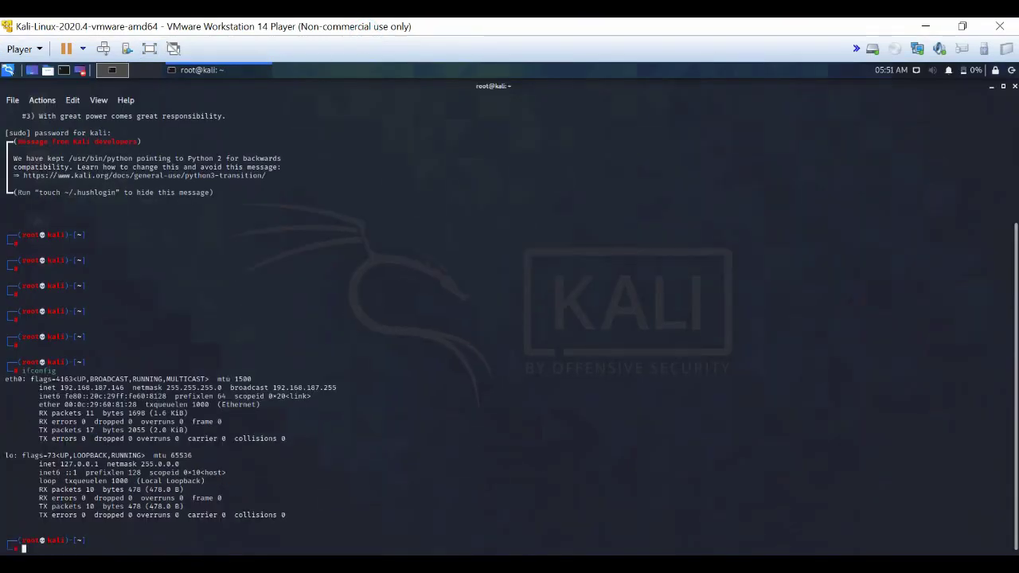
{"action": "key", "text": "super"}
{"action": "type", "text": "calc"}
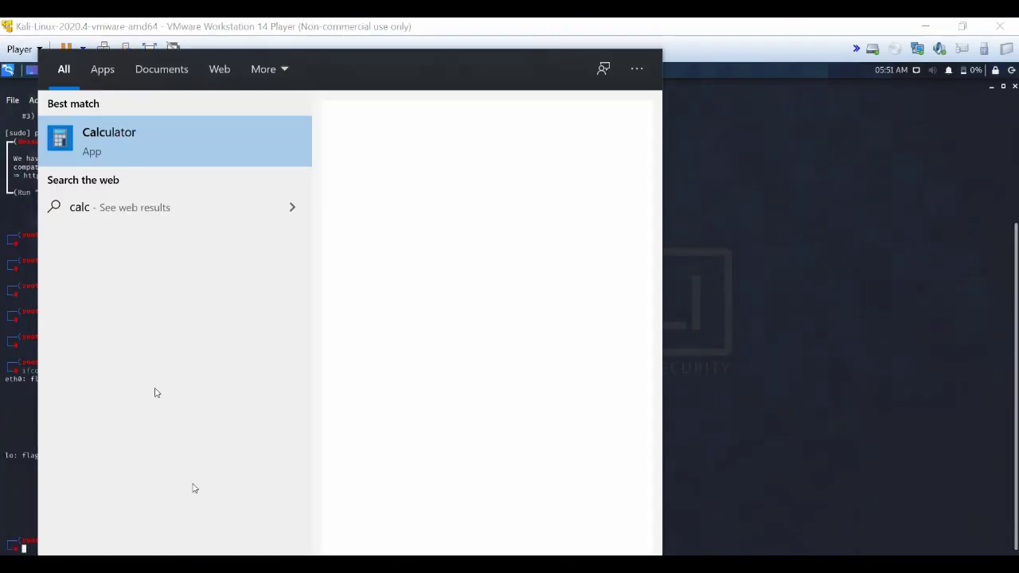
{"action": "left_click", "coordinate": [122, 133]}
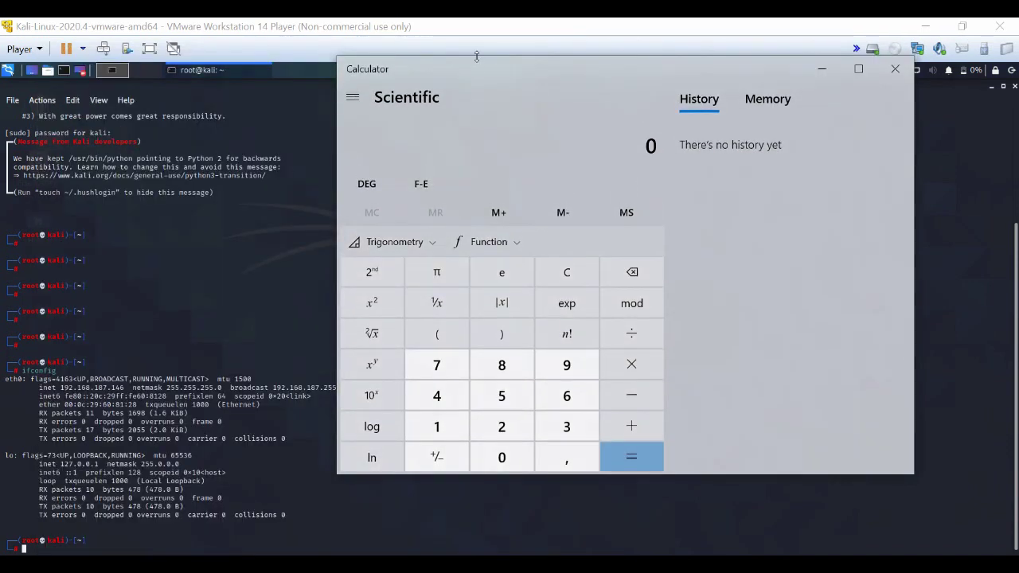
{"action": "left_click_drag", "start_coordinate": [489, 70], "coordinate": [383, 73]}
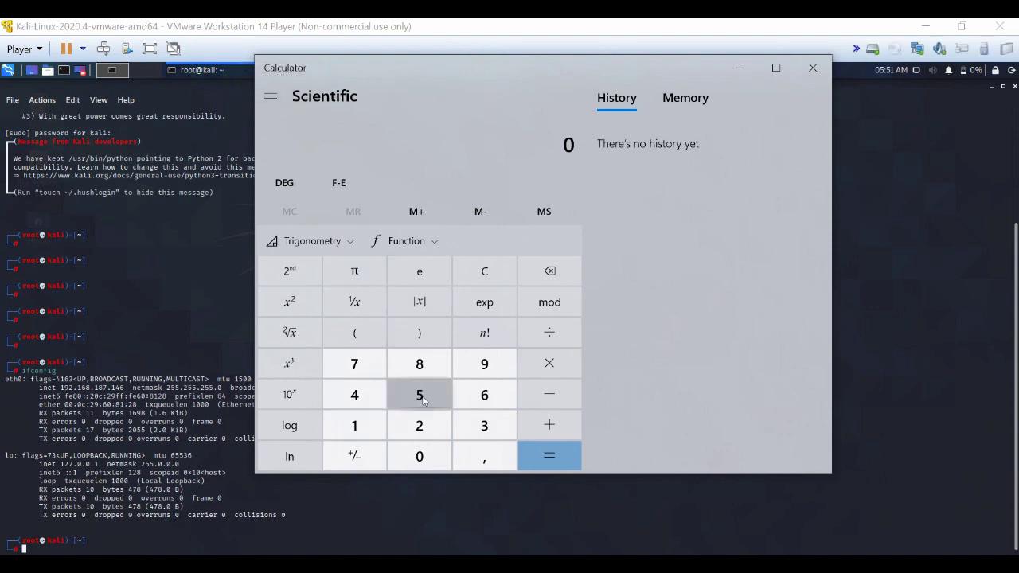
Calculate 2 ^ 32 in the scientific Calculator for the size of the IPv4 address space.
{"action": "left_click", "coordinate": [422, 427]}
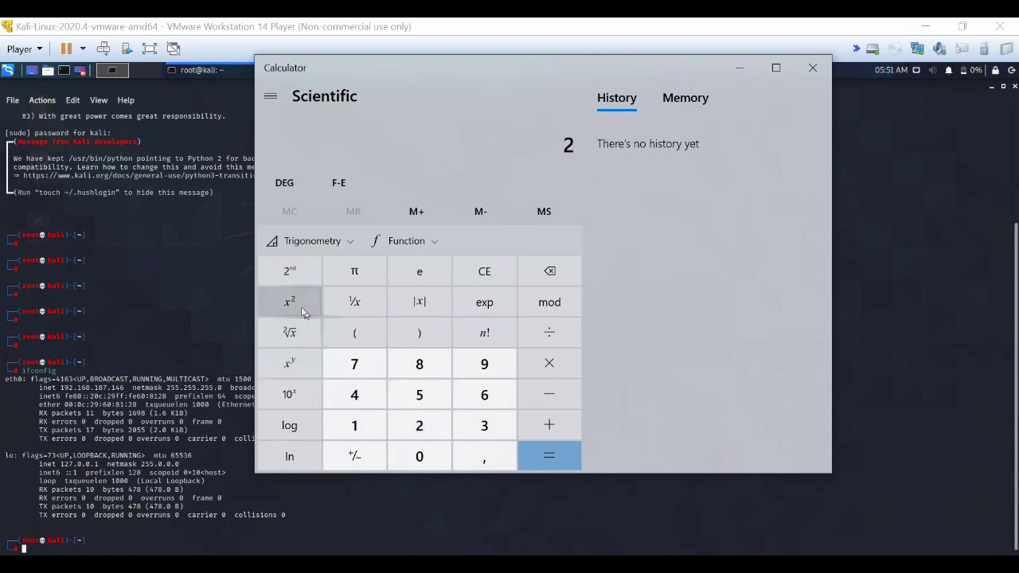
{"action": "left_click", "coordinate": [289, 363]}
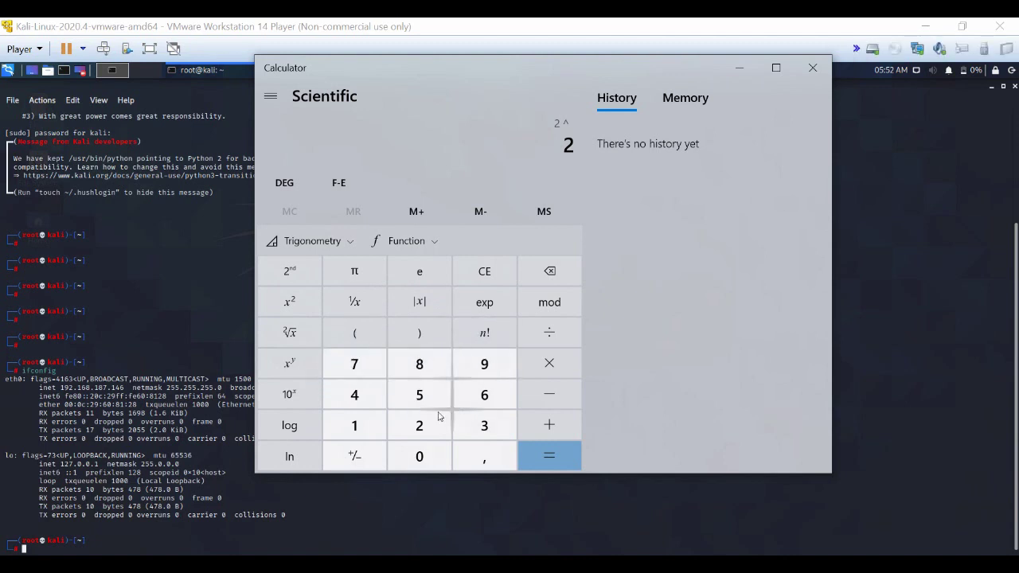
{"action": "left_click", "coordinate": [481, 426]}
{"action": "left_click", "coordinate": [425, 434]}
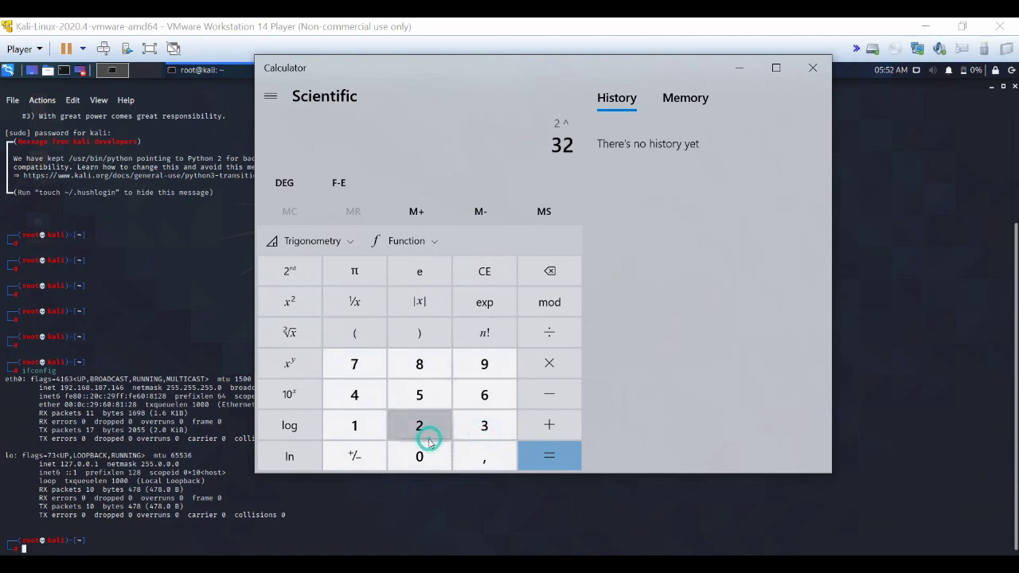
{"action": "left_click", "coordinate": [549, 456]}
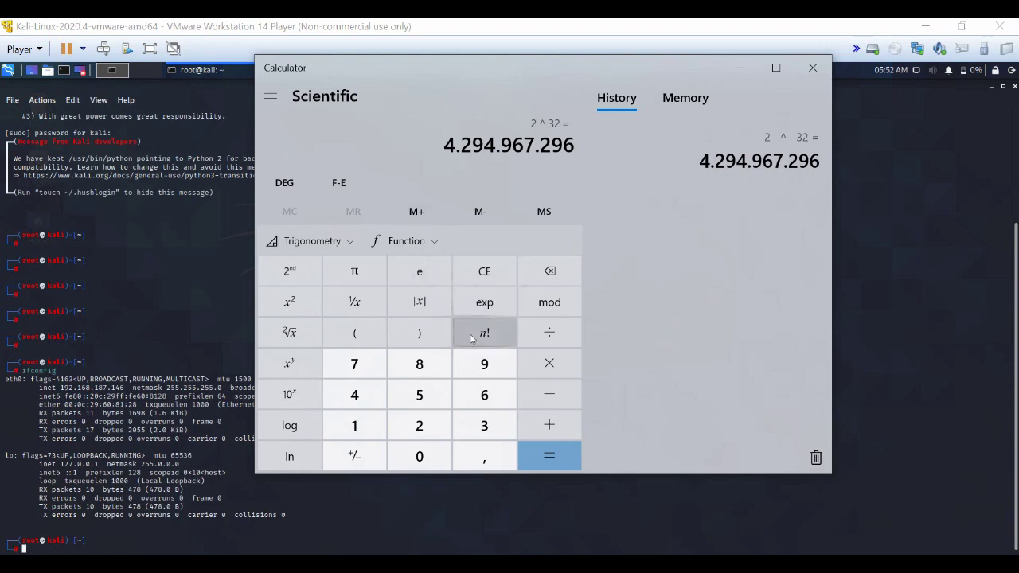
Clear the entry, calculate 2 ^ 128, highlight the result, and close Calculator.
{"action": "left_click", "coordinate": [469, 272]}
{"action": "left_click", "coordinate": [417, 426]}
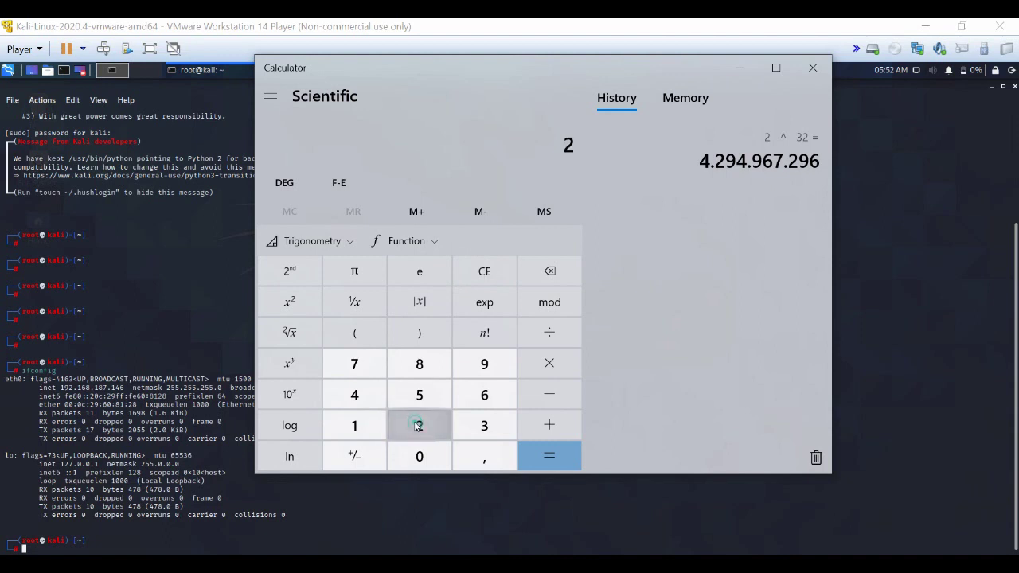
{"action": "left_click", "coordinate": [299, 362]}
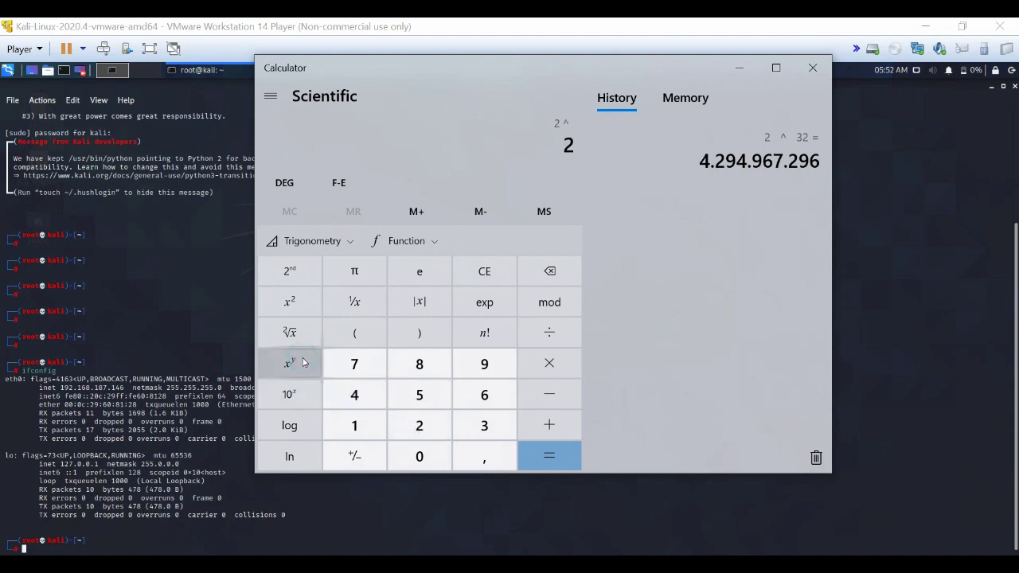
{"action": "left_click", "coordinate": [364, 428]}
{"action": "left_click", "coordinate": [402, 423]}
{"action": "left_click", "coordinate": [418, 362]}
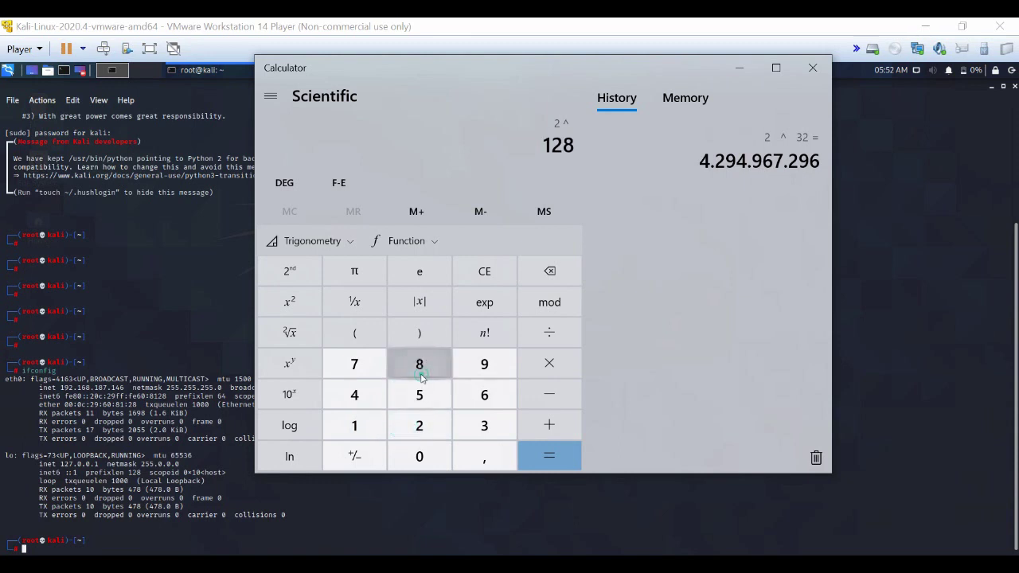
{"action": "left_click", "coordinate": [522, 460]}
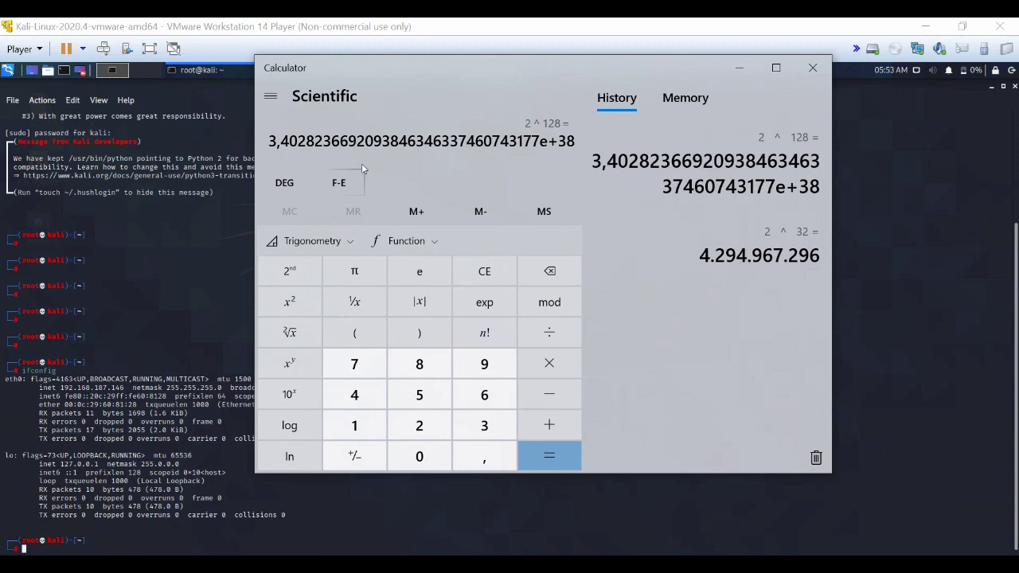
{"action": "left_click_drag", "start_coordinate": [271, 141], "coordinate": [558, 141]}
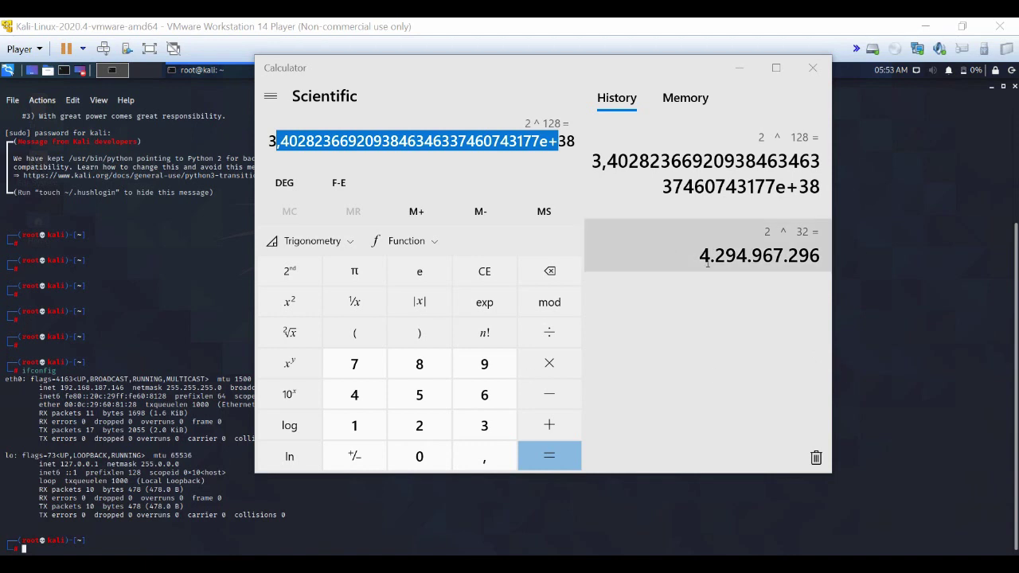
{"action": "left_click", "coordinate": [810, 68]}
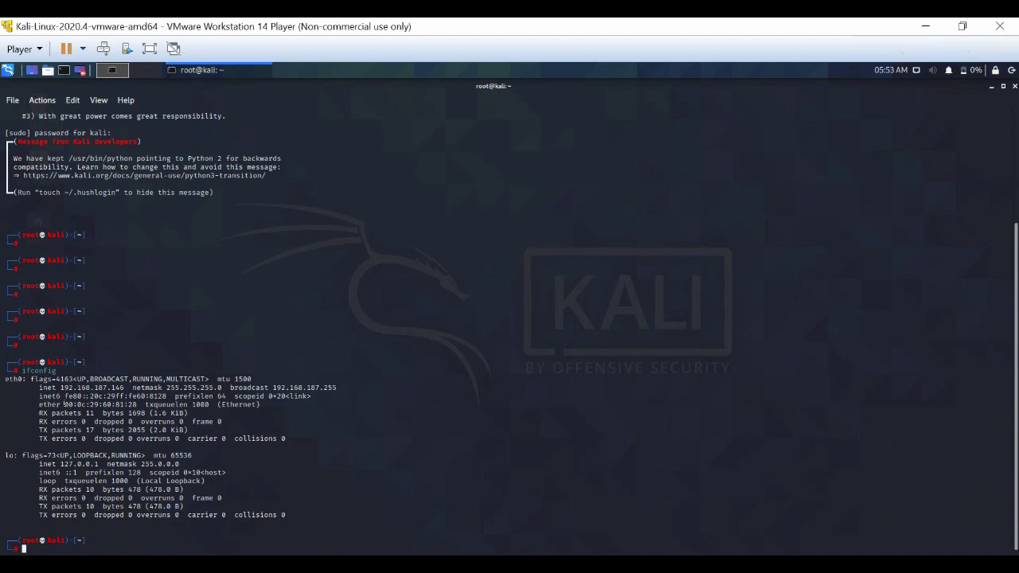
Copy the first three octets, 00:0c:29, of the eth0 ether address from the ifconfig output.
{"action": "left_click_drag", "start_coordinate": [64, 404], "coordinate": [140, 405]}
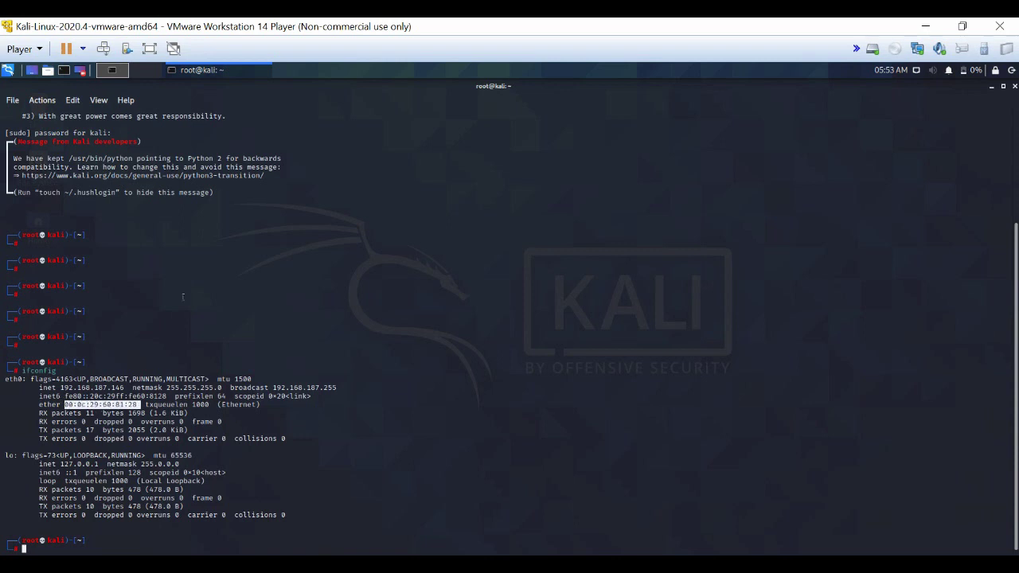
{"action": "left_click", "coordinate": [94, 393]}
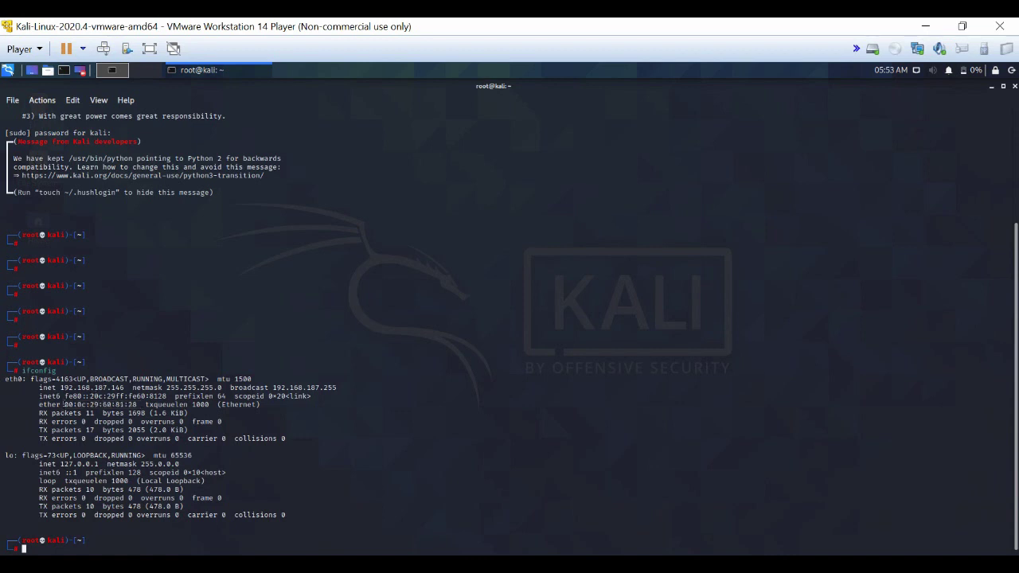
{"action": "left_click_drag", "start_coordinate": [63, 404], "coordinate": [99, 402]}
{"action": "right_click", "coordinate": [89, 402]}
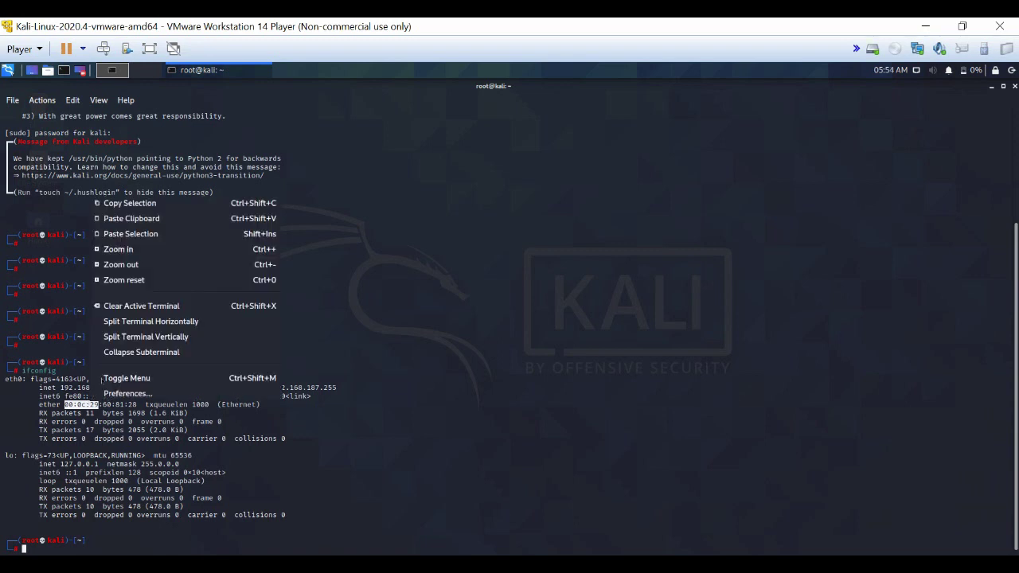
{"action": "left_click", "coordinate": [135, 203]}
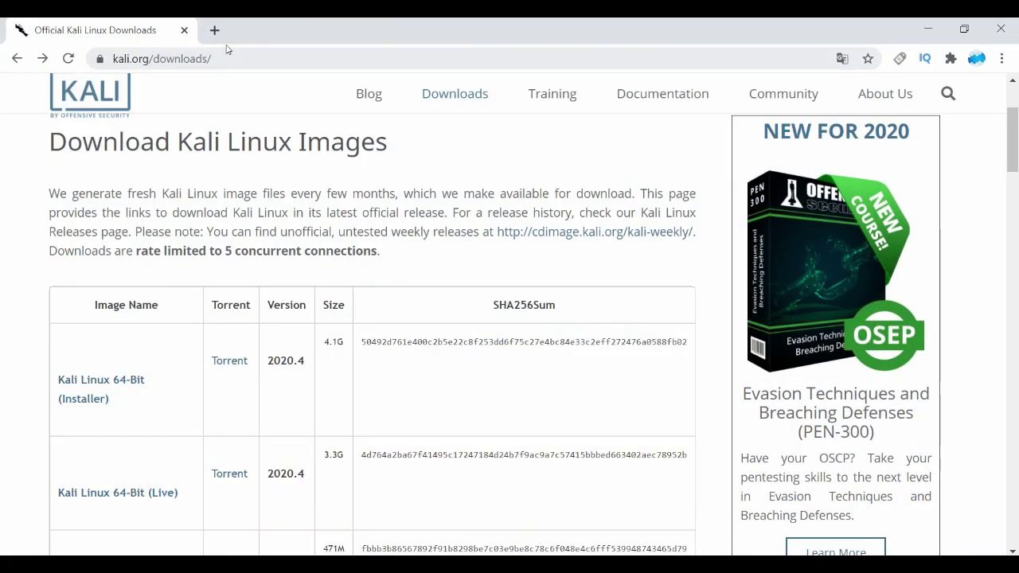
Open Google in a new browser tab and search for "macaddress lookup".
{"action": "left_click", "coordinate": [214, 31]}
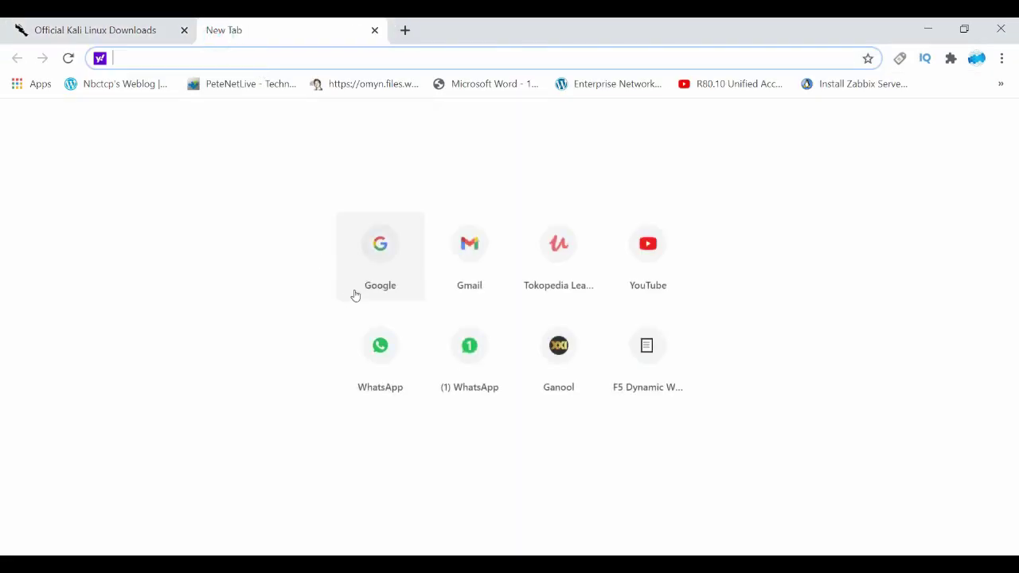
{"action": "left_click", "coordinate": [368, 275]}
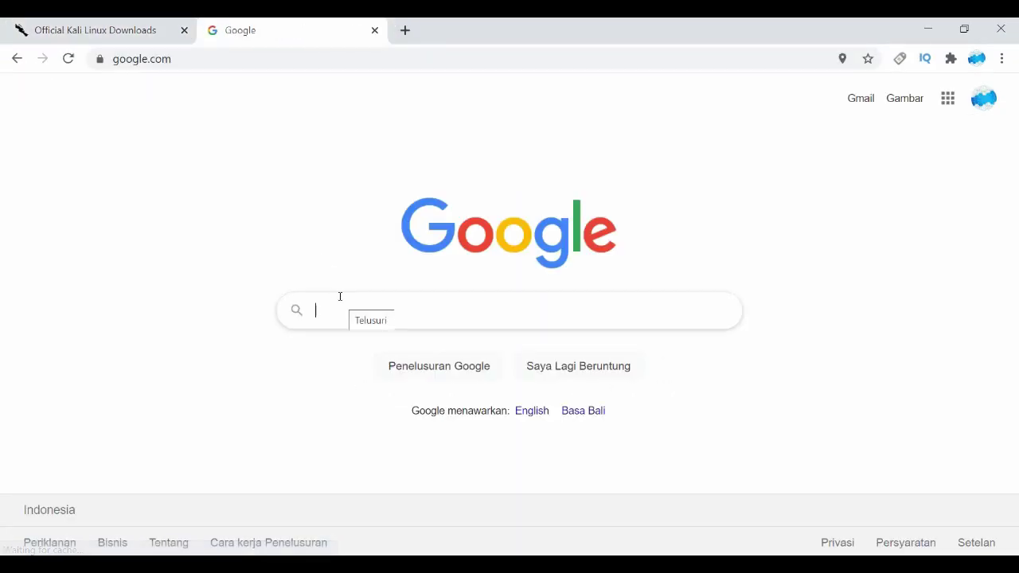
{"action": "type", "text": "maca"}
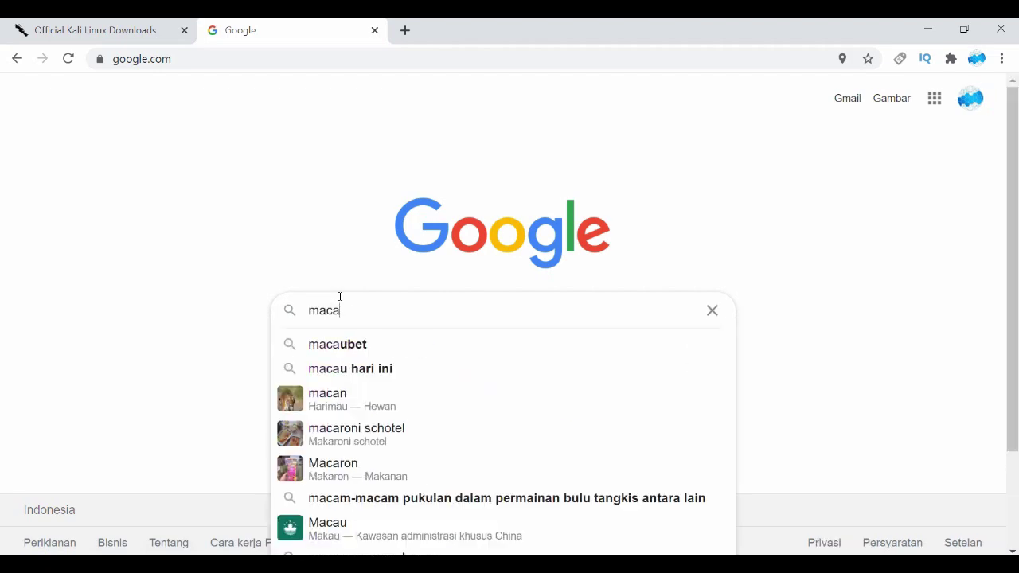
{"action": "type", "text": "ddress lookup"}
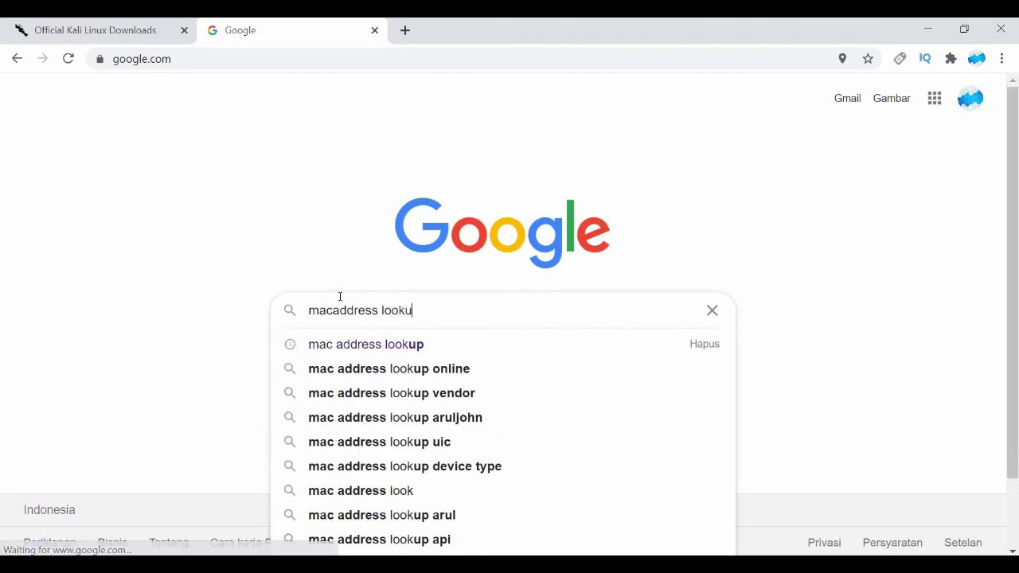
{"action": "key", "text": "Return"}
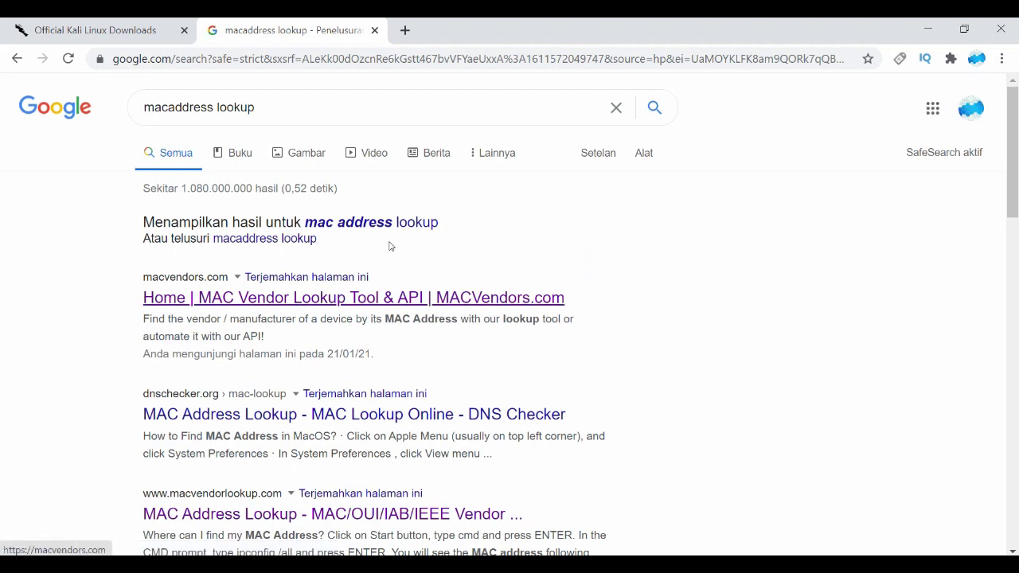
Switch to the corrected query "mac address lookup" and open the macvendorlookup.com result.
{"action": "left_click", "coordinate": [393, 221]}
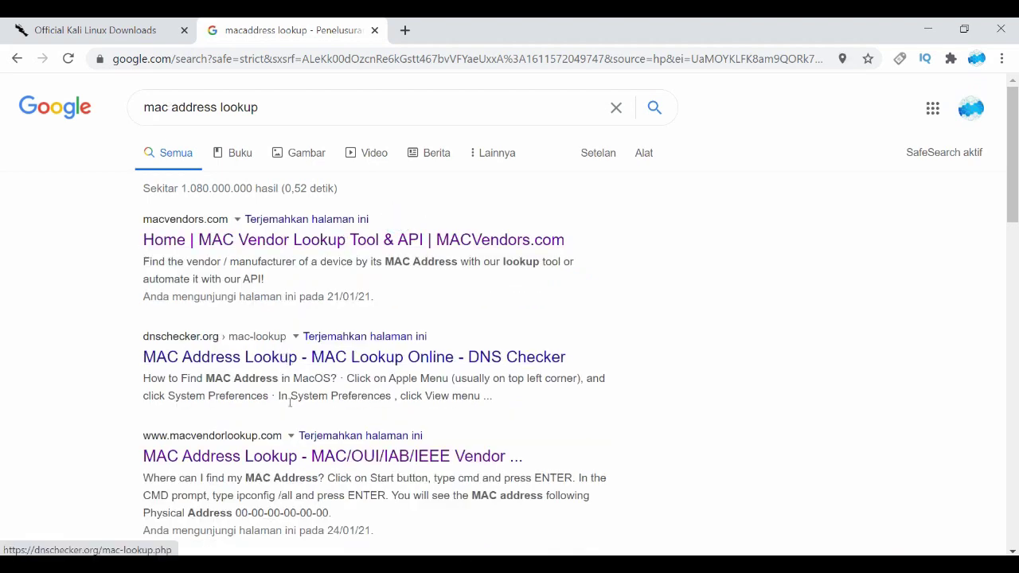
{"action": "scroll", "coordinate": [320, 397], "scroll_direction": "down", "scroll_amount": 1}
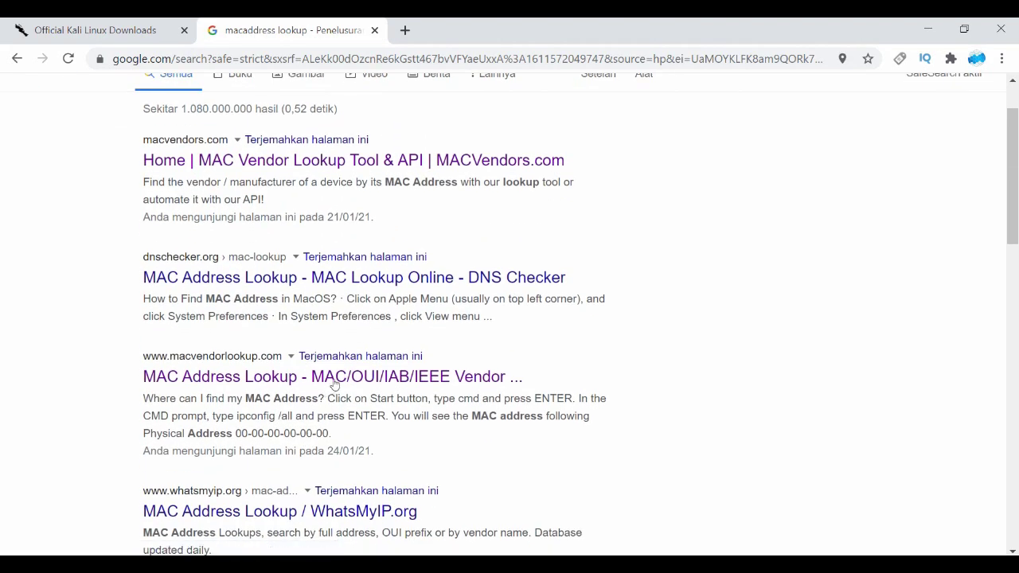
{"action": "left_click", "coordinate": [334, 381]}
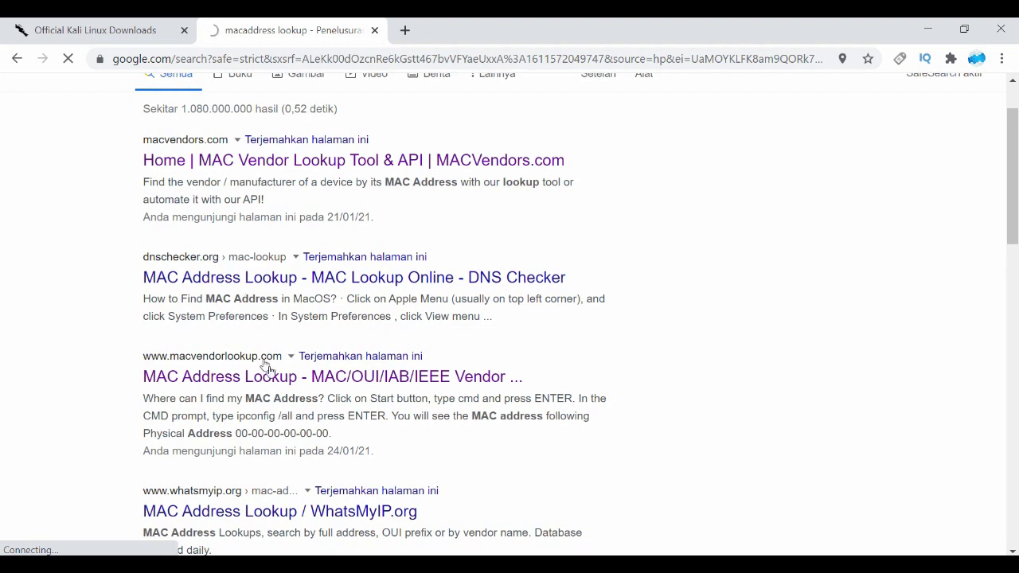
{"action": "left_click", "coordinate": [318, 377]}
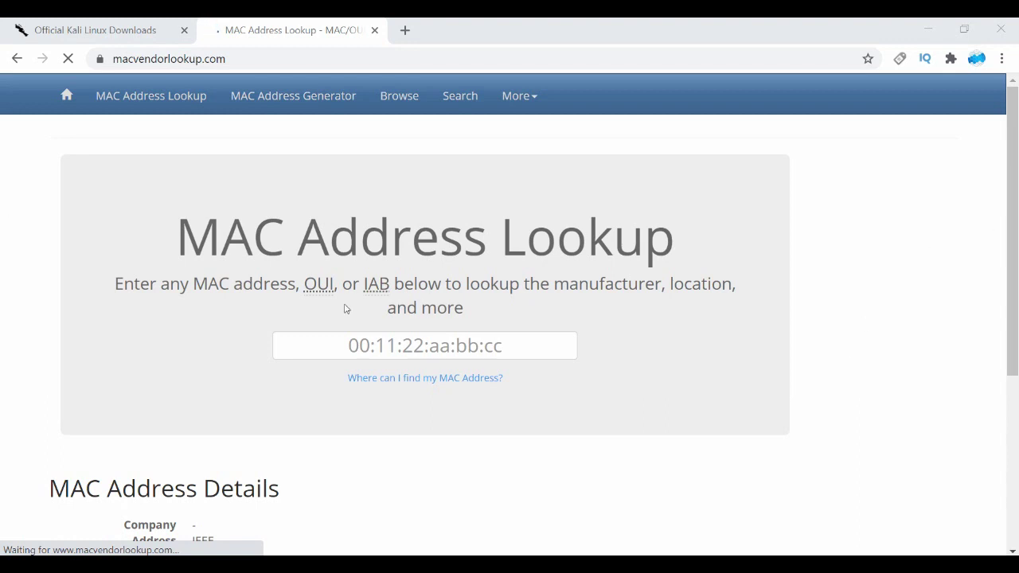
Look up the MAC address prefix 00:0c:29 on the MAC Address Lookup page.
{"action": "left_click", "coordinate": [369, 346]}
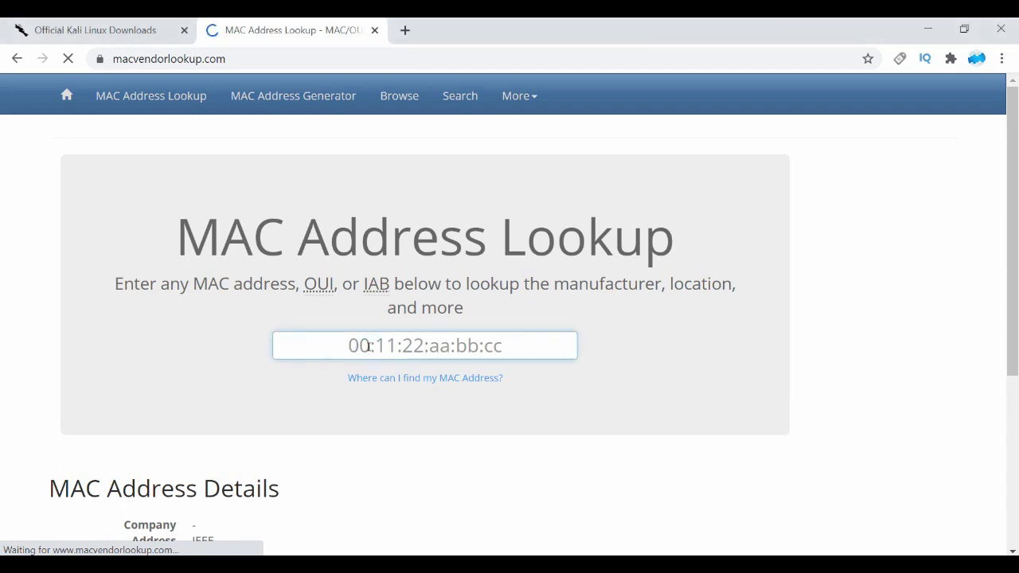
{"action": "type", "text": "00:0c:29"}
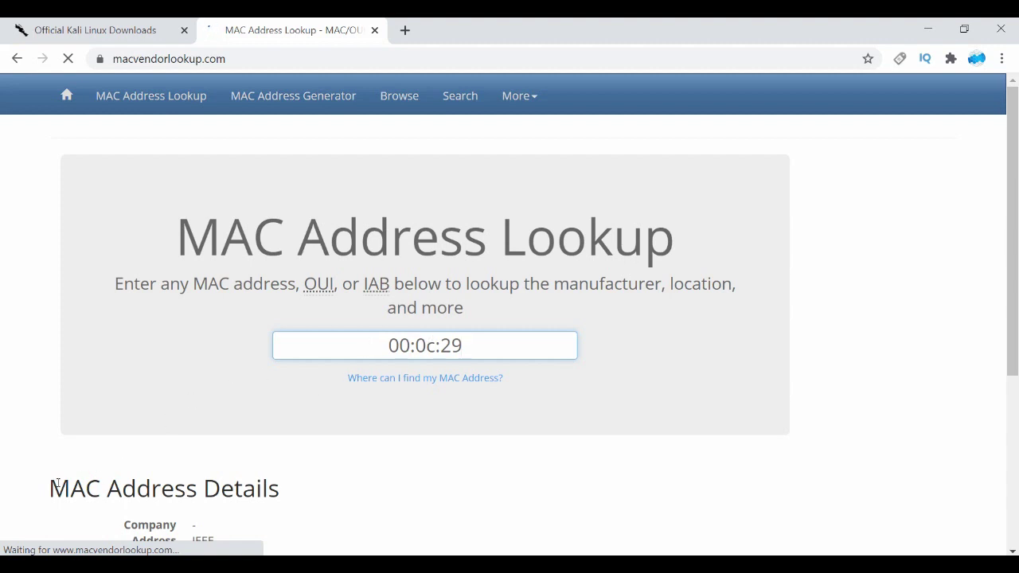
{"action": "left_click_drag", "start_coordinate": [49, 480], "coordinate": [278, 490]}
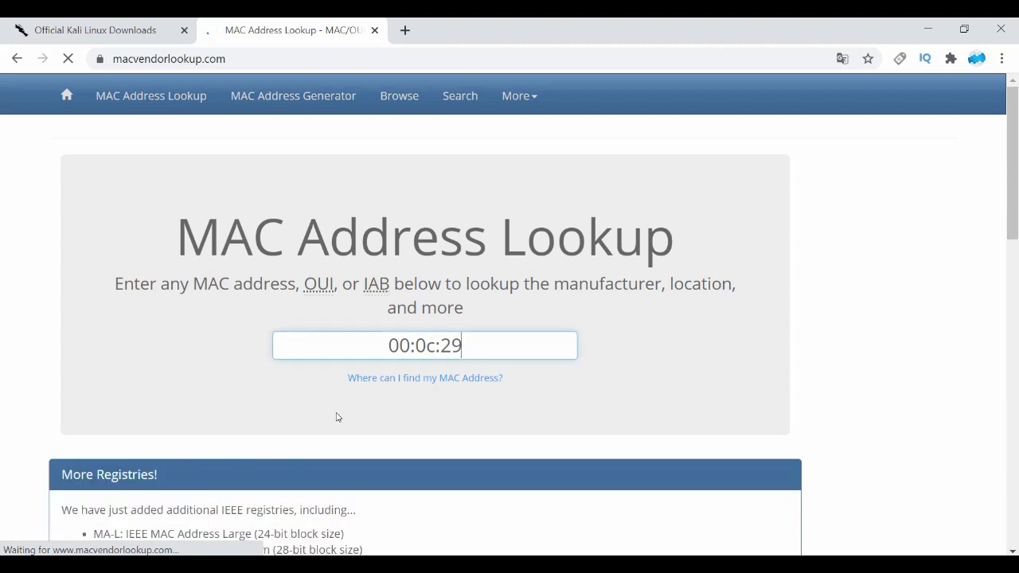
{"action": "scroll", "coordinate": [339, 398], "scroll_direction": "down", "scroll_amount": 1}
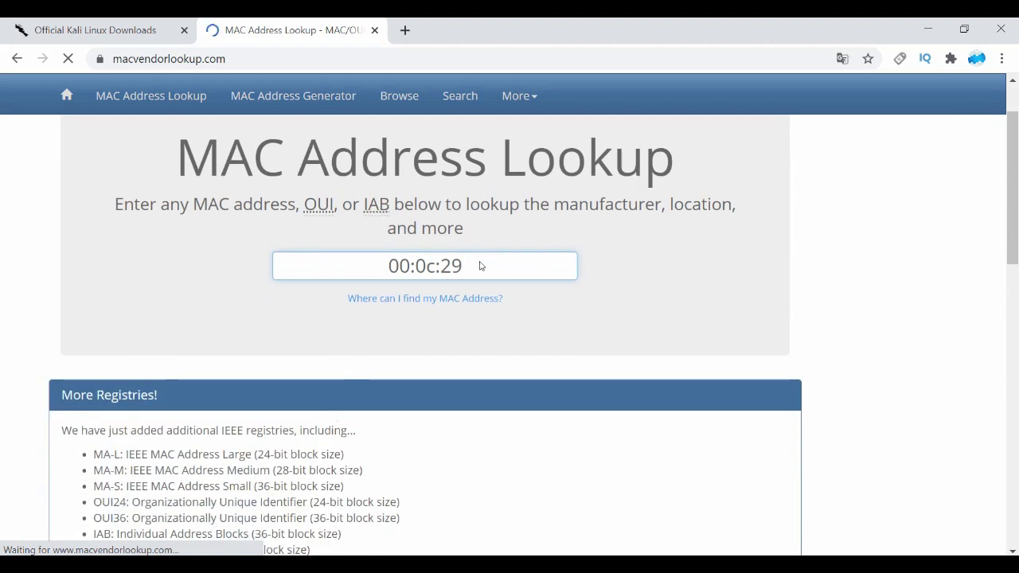
{"action": "scroll", "coordinate": [384, 366], "scroll_direction": "down", "scroll_amount": 3}
{"action": "scroll", "coordinate": [383, 303], "scroll_direction": "up", "scroll_amount": 4}
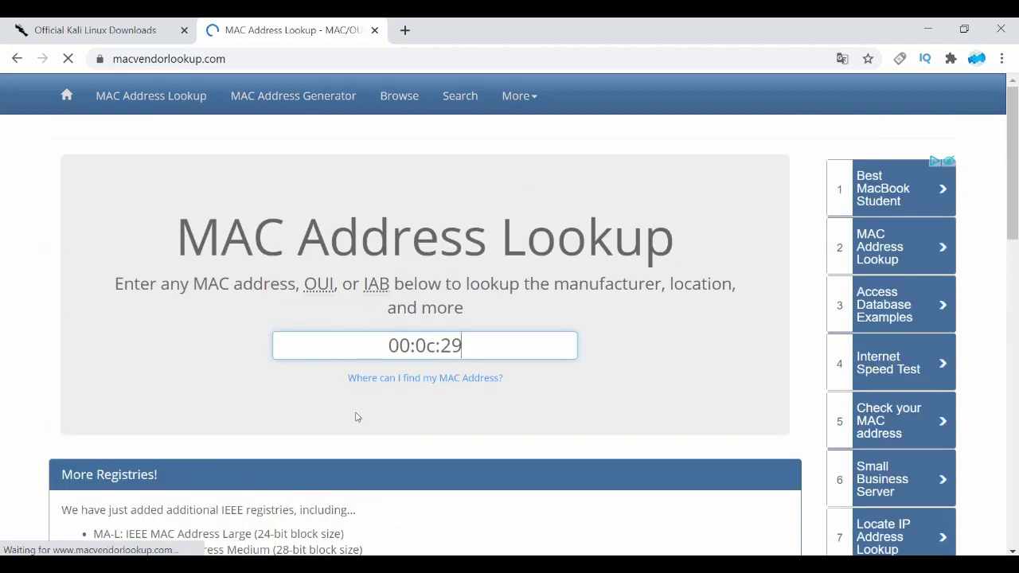
{"action": "left_click", "coordinate": [482, 344]}
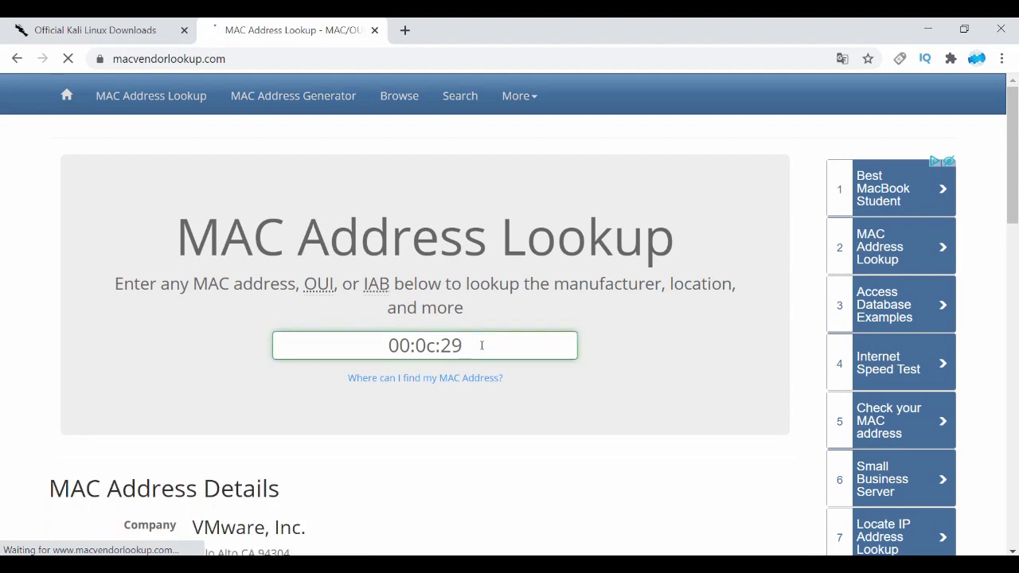
Highlight the company name in the MAC Address Details, then clear the selection.
{"action": "scroll", "coordinate": [468, 395], "scroll_direction": "down", "scroll_amount": 2}
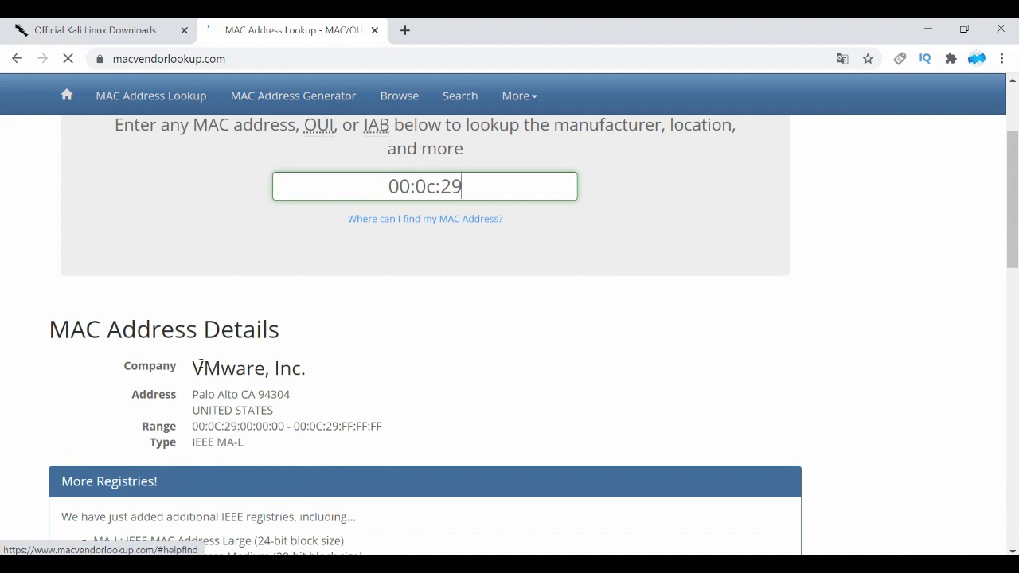
{"action": "left_click", "coordinate": [197, 372]}
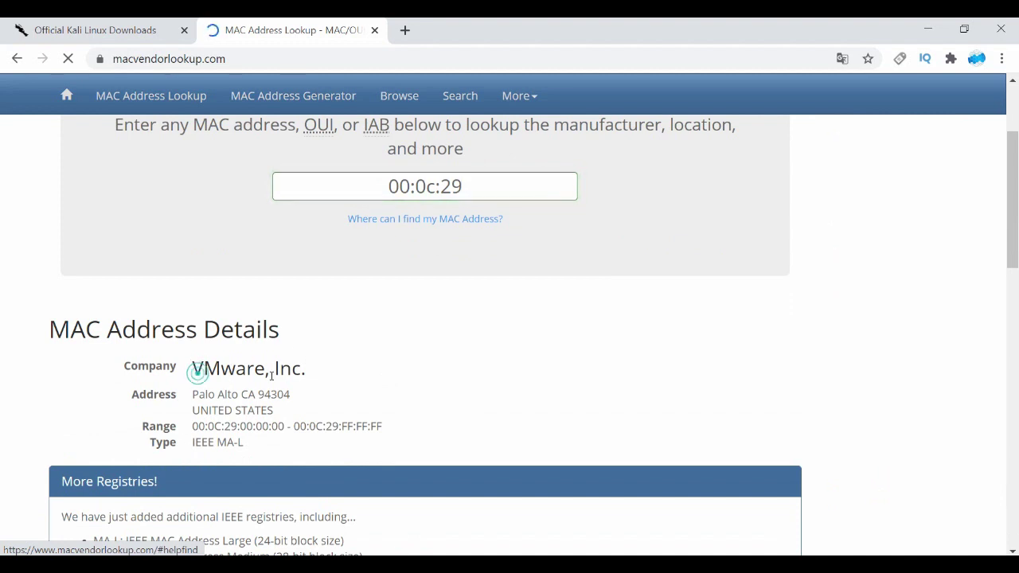
{"action": "left_click_drag", "start_coordinate": [271, 375], "coordinate": [311, 384]}
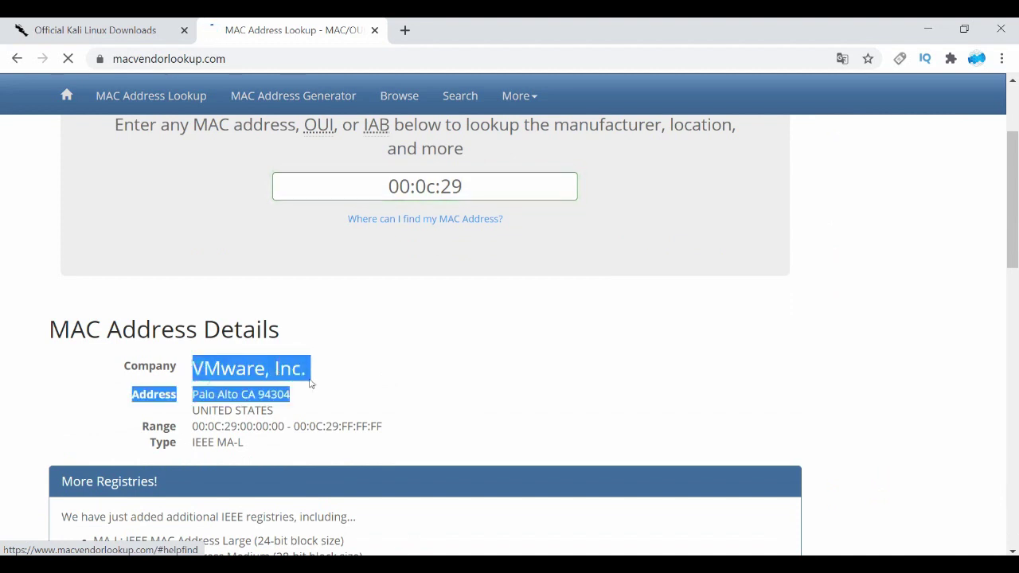
{"action": "left_click", "coordinate": [261, 378]}
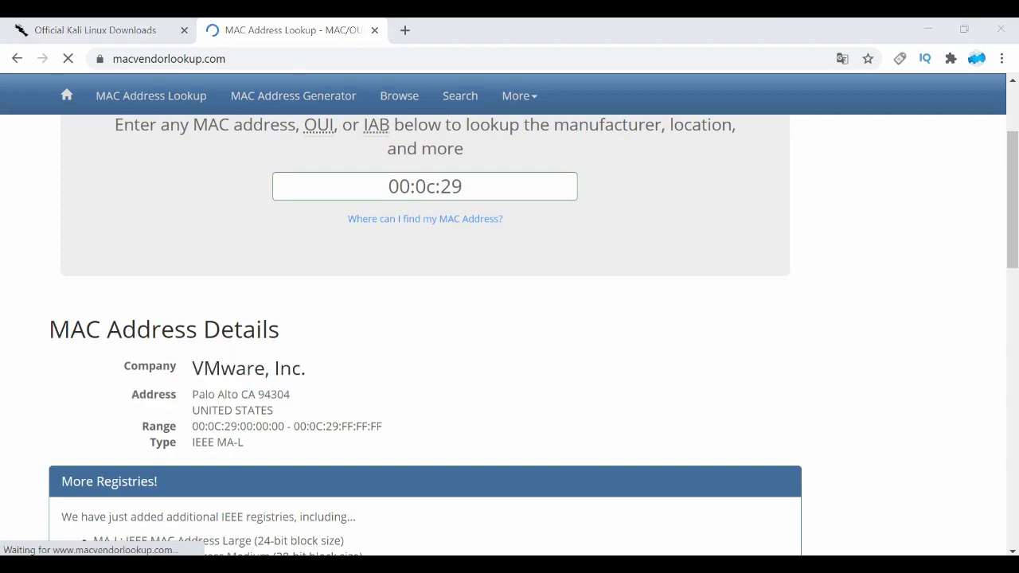
Switch to the Kali Linux virtual machine in VMware Player and highlight the eth0 inet address in the ifconfig output.
{"action": "mouse_move", "coordinate": [627, 540]}
{"action": "left_click", "coordinate": [681, 467]}
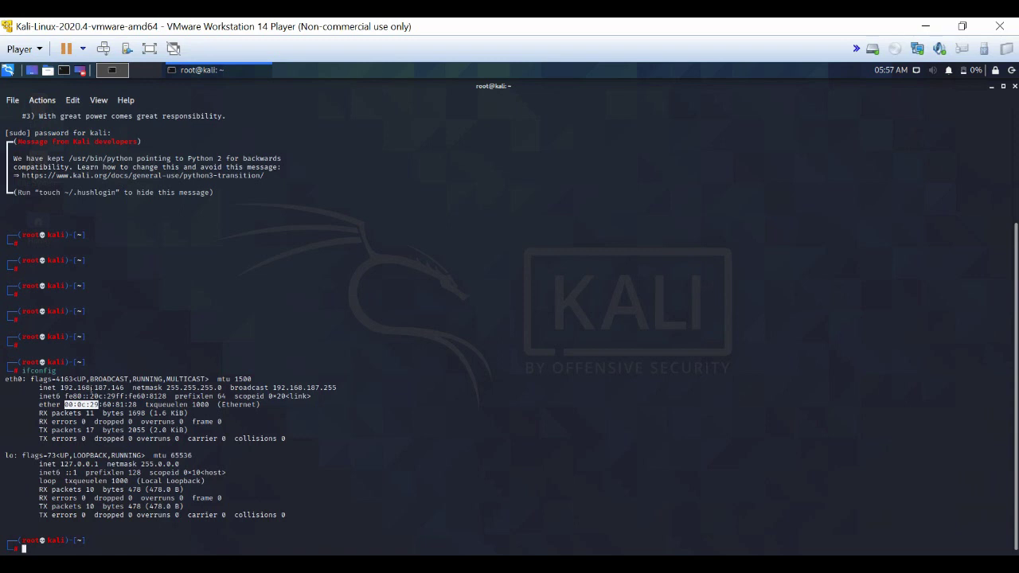
{"action": "left_click_drag", "start_coordinate": [61, 387], "coordinate": [81, 388]}
{"action": "left_click", "coordinate": [52, 393]}
{"action": "left_click_drag", "start_coordinate": [129, 388], "coordinate": [59, 387]}
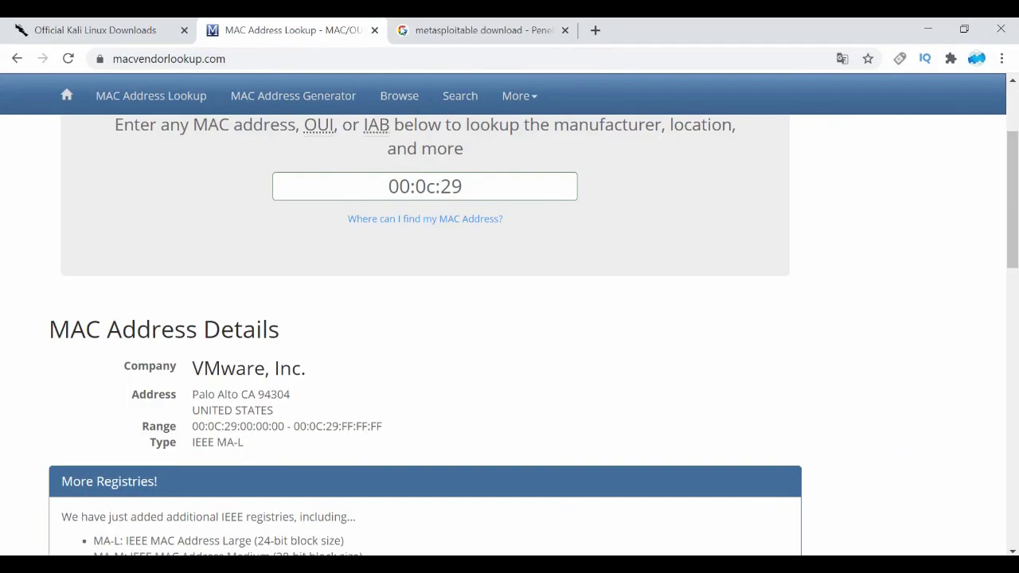
Switch to the browser tab with the "metasploitable download" search results.
{"action": "left_click", "coordinate": [405, 30]}
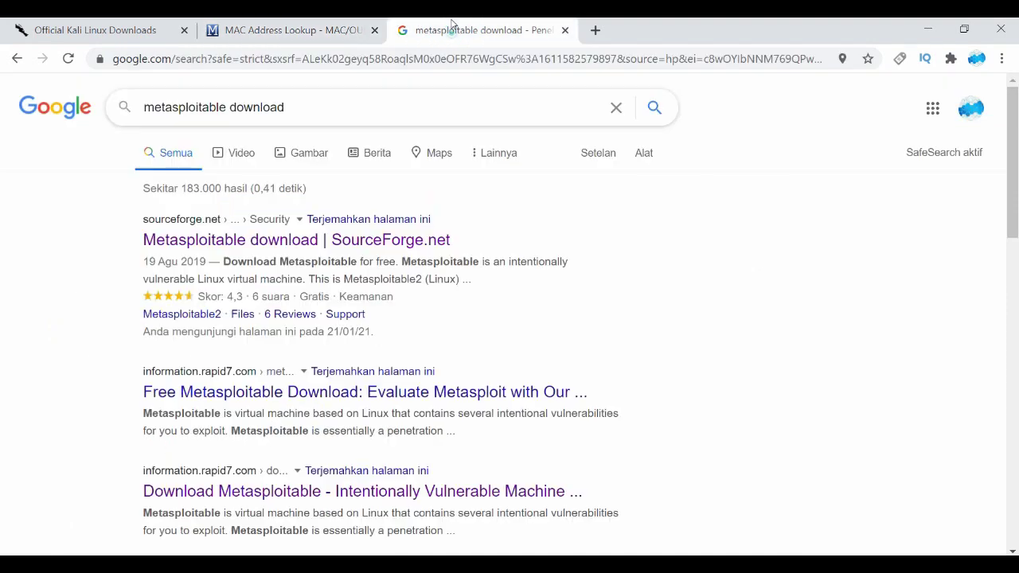
{"action": "right_click", "coordinate": [269, 238]}
{"action": "left_click", "coordinate": [307, 259]}
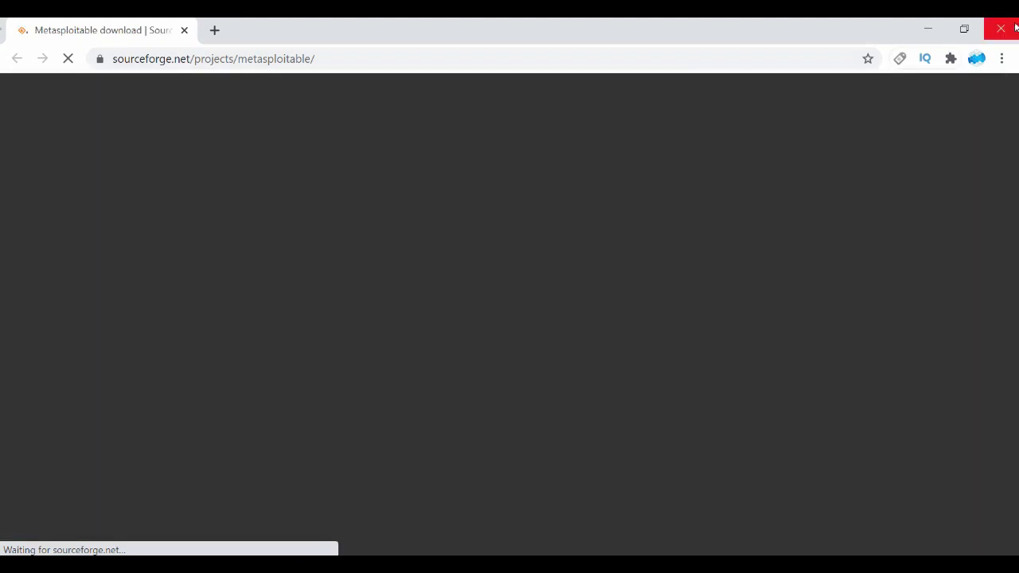
{"action": "left_click", "coordinate": [1001, 28]}
Open the SourceForge Metasploitable result and the Rapid7 "Free Metasploitable Download" result in separate new tabs.
{"action": "right_click", "coordinate": [245, 254]}
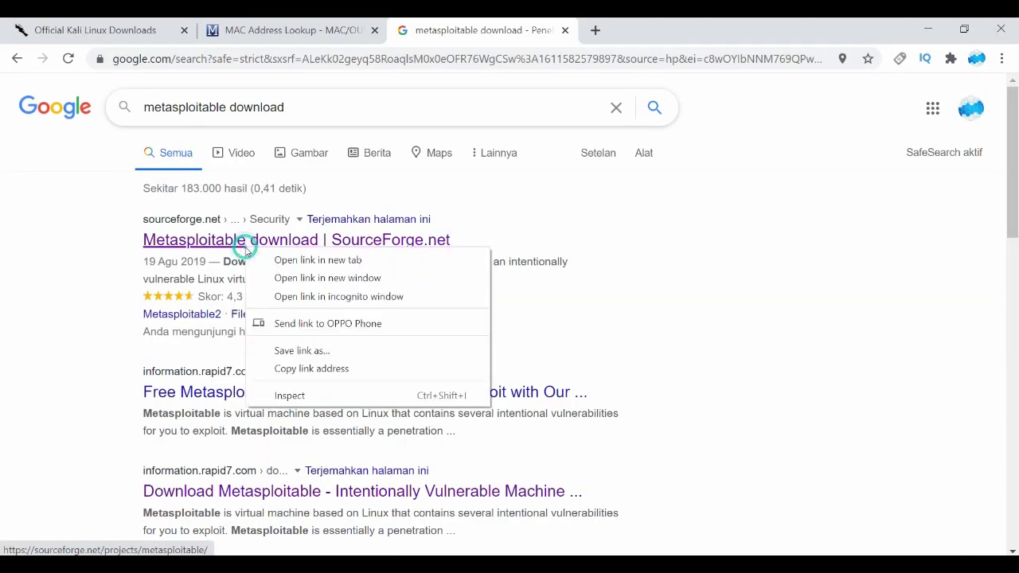
{"action": "left_click", "coordinate": [263, 259]}
{"action": "right_click", "coordinate": [266, 387]}
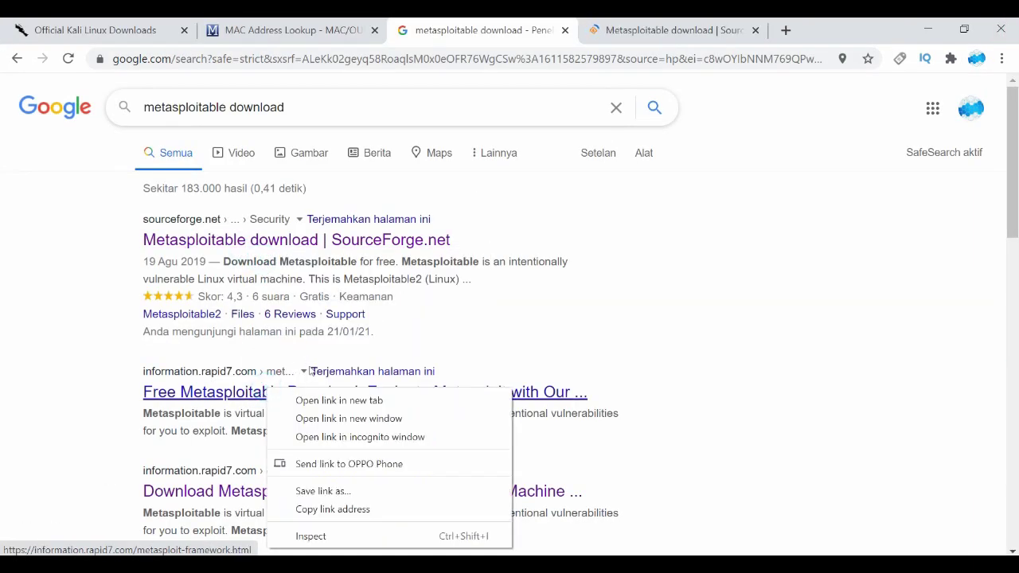
{"action": "left_click", "coordinate": [310, 398]}
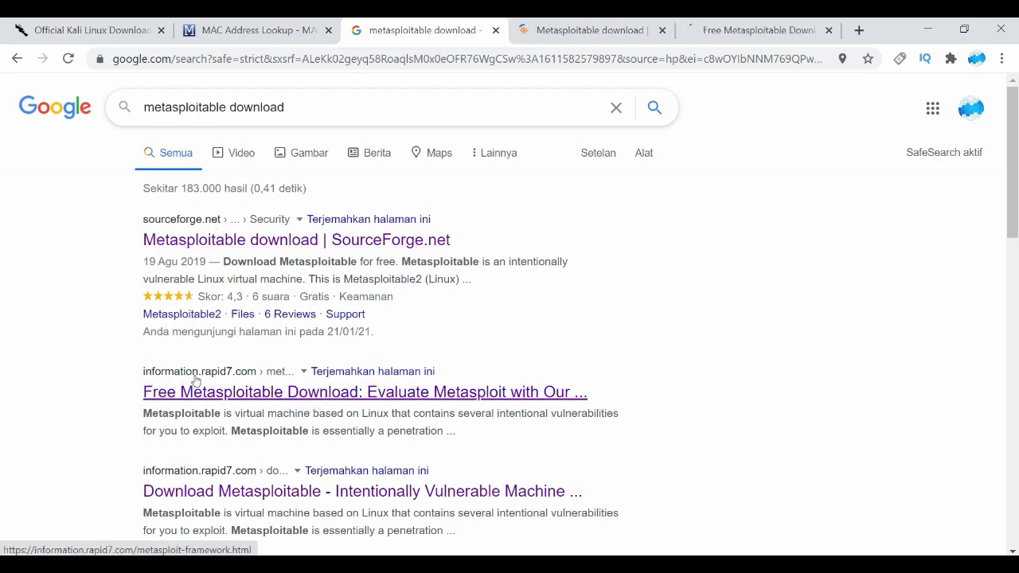
Examine the address and download option of the Metasploitable project page on SourceForge.
{"action": "left_click", "coordinate": [573, 37]}
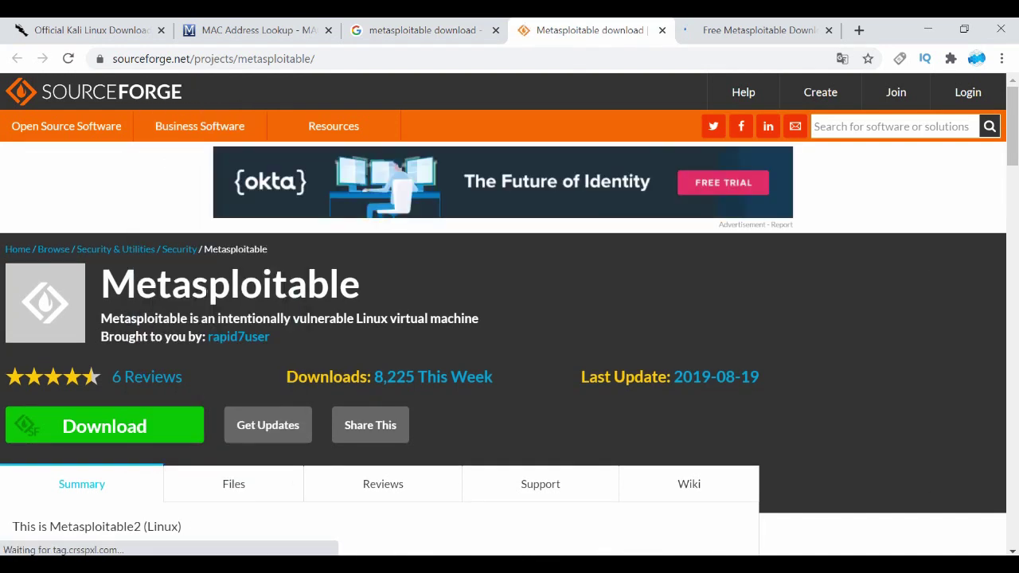
{"action": "left_click", "coordinate": [184, 60]}
{"action": "left_click", "coordinate": [331, 56]}
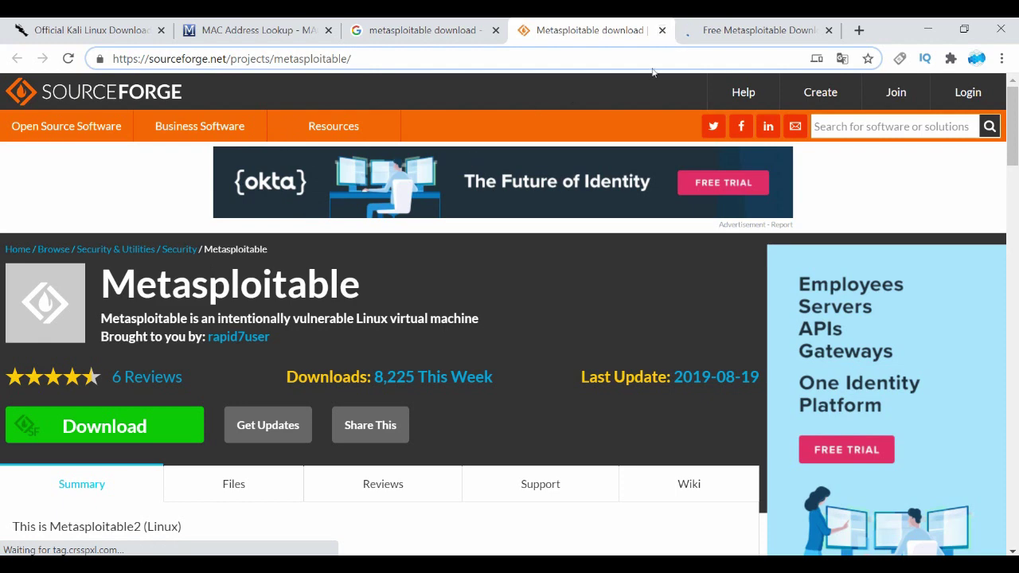
{"action": "scroll", "coordinate": [289, 358], "scroll_direction": "down", "scroll_amount": 2}
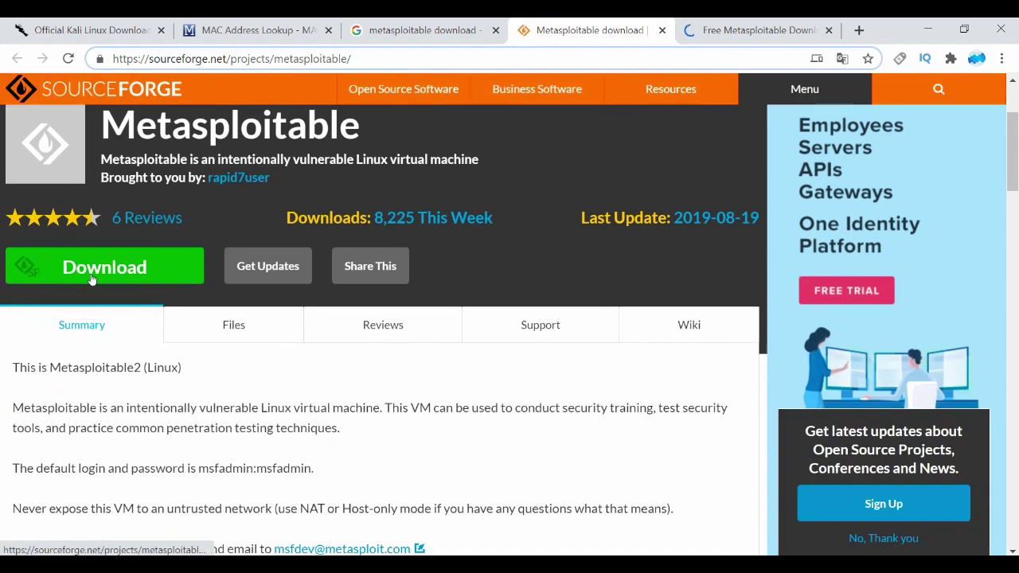
Review the Rapid7 Metasploitable page, including its download form and introductory video section.
{"action": "left_click", "coordinate": [750, 29]}
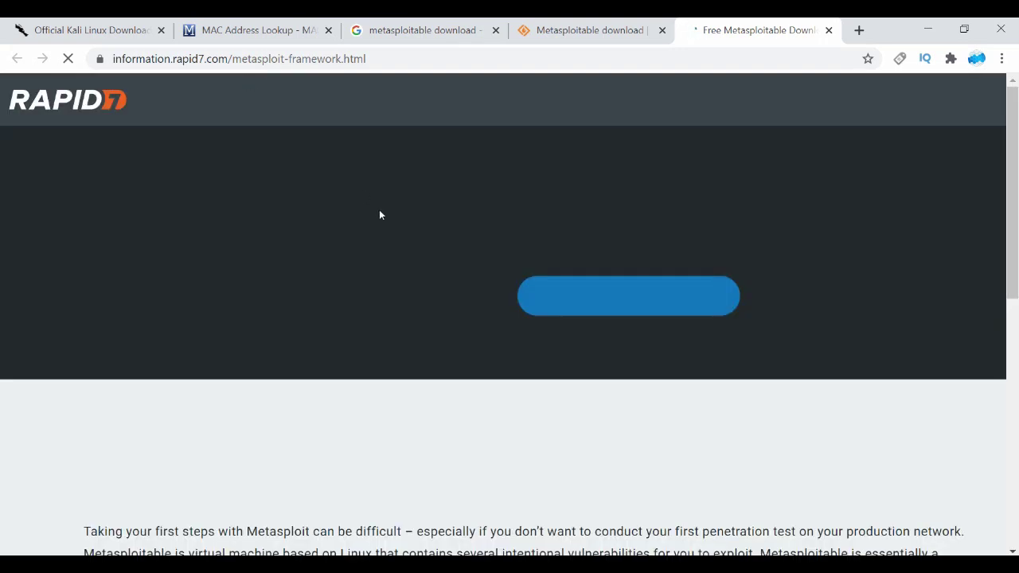
{"action": "scroll", "coordinate": [358, 340], "scroll_direction": "down", "scroll_amount": 10}
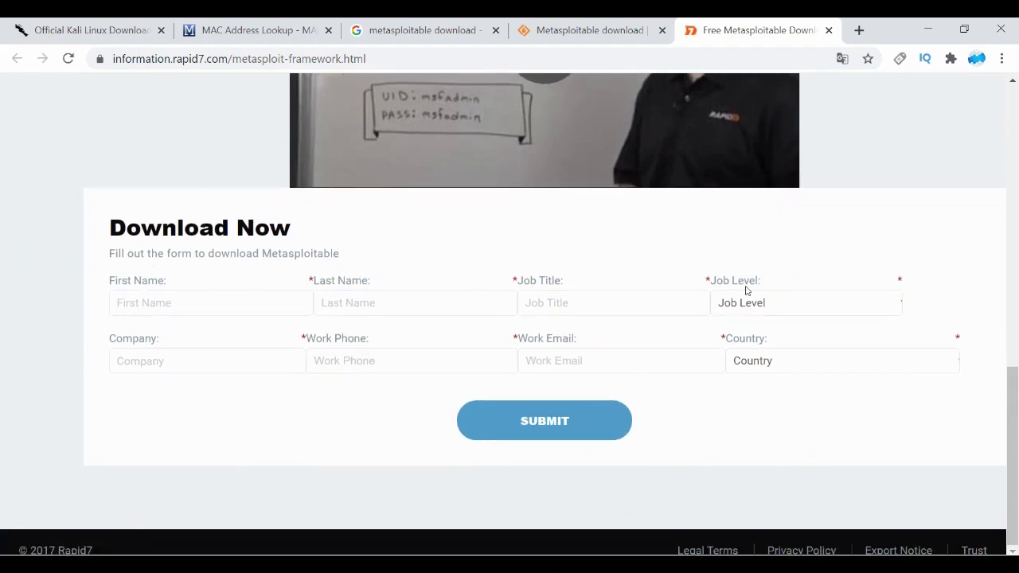
{"action": "scroll", "coordinate": [427, 358], "scroll_direction": "up", "scroll_amount": 4}
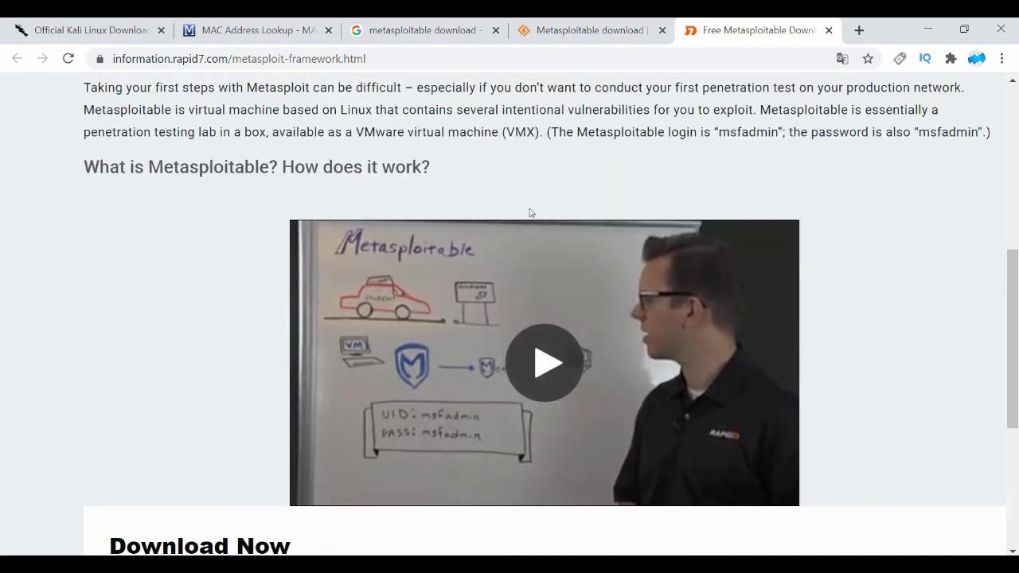
Return to the SourceForge Metasploitable project page and review its summary with the default login and network advice.
{"action": "left_click", "coordinate": [412, 27]}
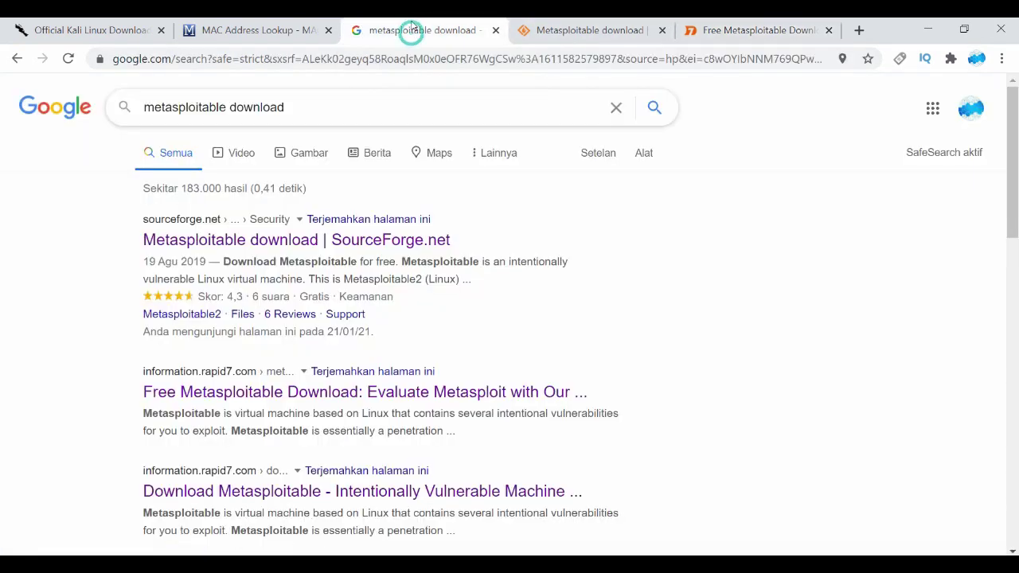
{"action": "left_click", "coordinate": [564, 30]}
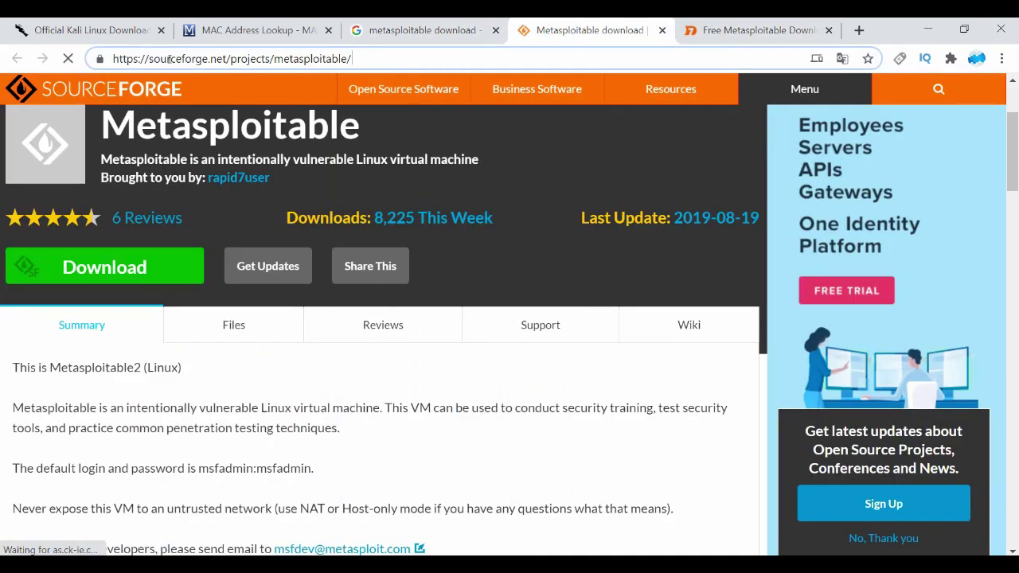
{"action": "scroll", "coordinate": [153, 305], "scroll_direction": "down", "scroll_amount": 2}
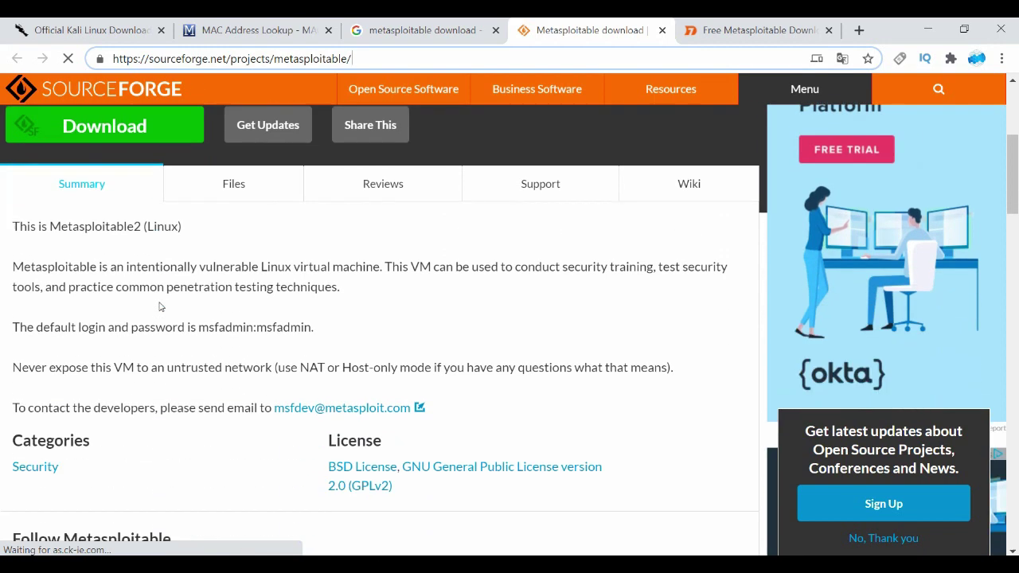
Close the SourceForge project page, the Rapid7 Metasploitable page and the "metasploitable download" Google search results.
{"action": "scroll", "coordinate": [160, 296], "scroll_direction": "up", "scroll_amount": 2}
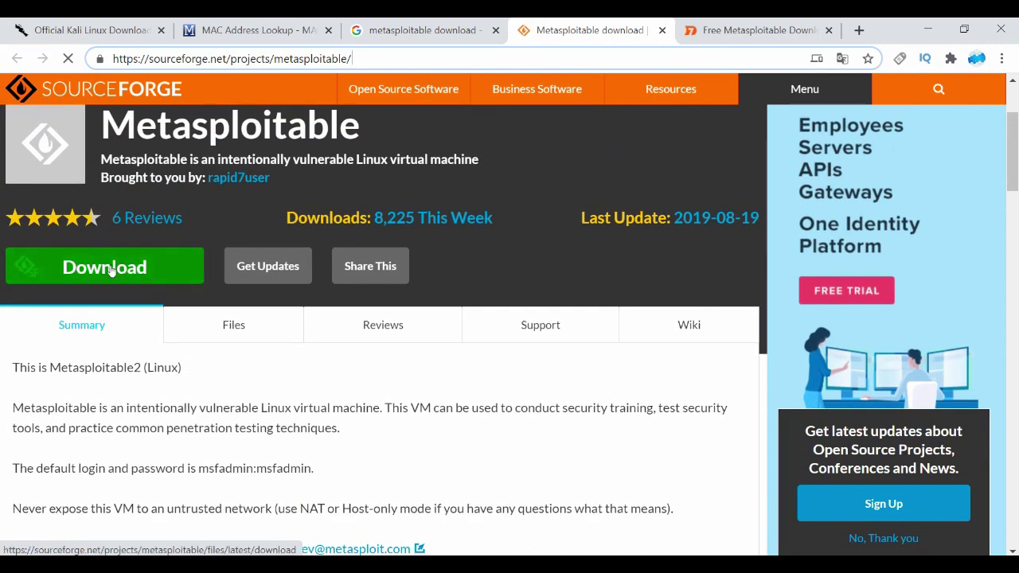
{"action": "left_click", "coordinate": [662, 30]}
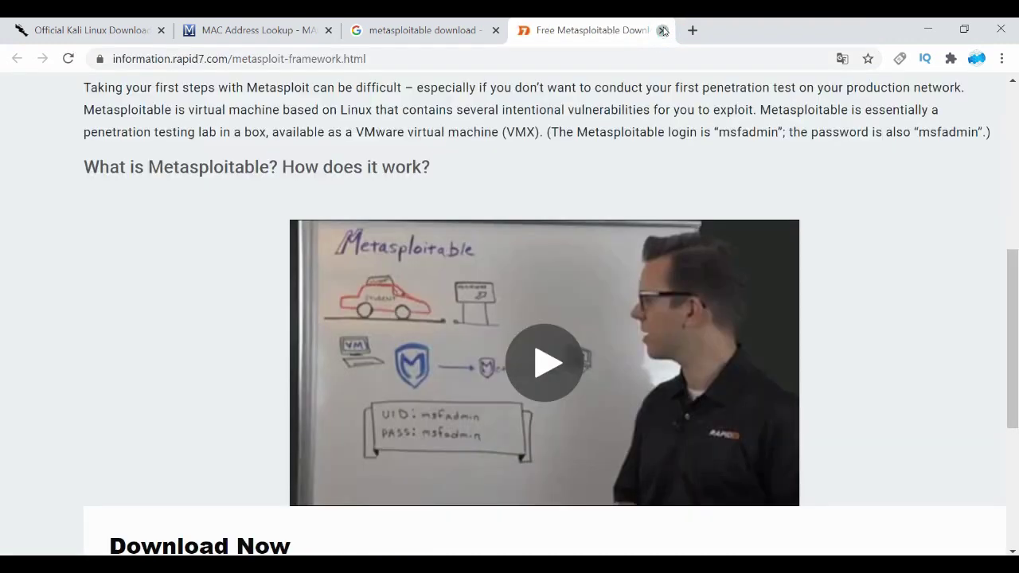
{"action": "left_click", "coordinate": [662, 31]}
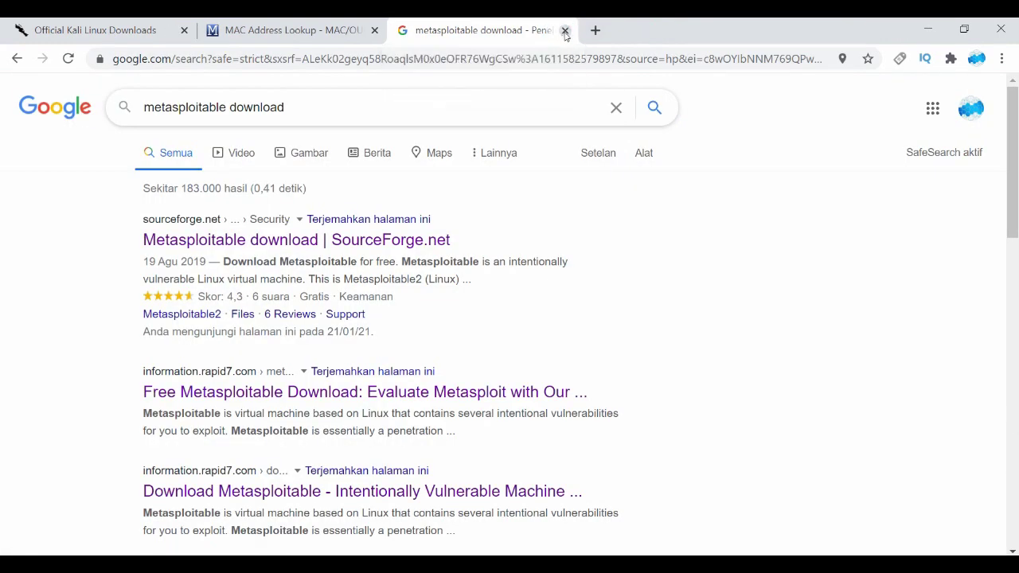
{"action": "left_click", "coordinate": [564, 30]}
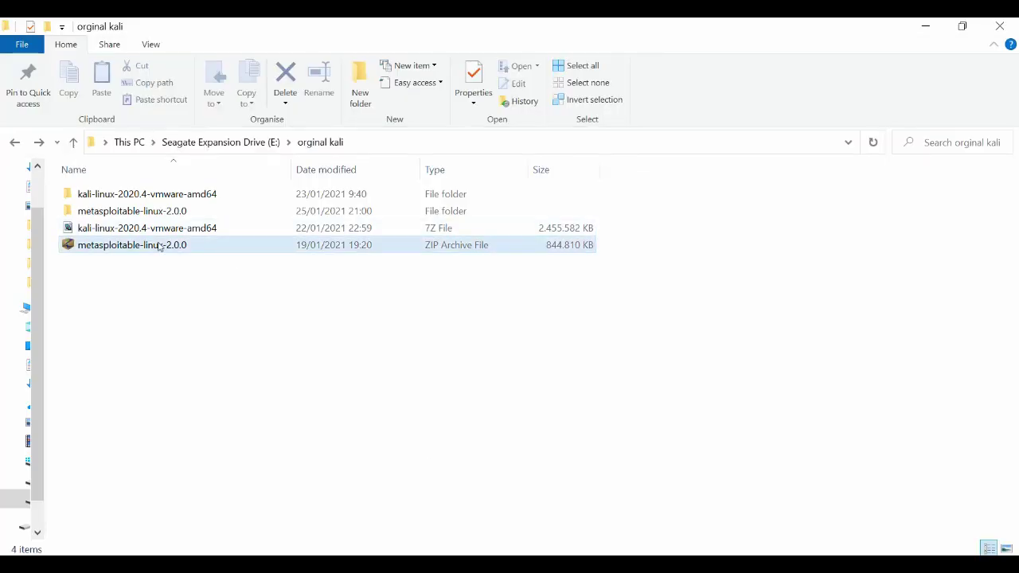
Open the Metasploitable virtual machine from metasploitable-linux-2.0.0\Metasploitable2-Linux in a maximized VMware Player window, declaring it as copied.
{"action": "double_click", "coordinate": [179, 210]}
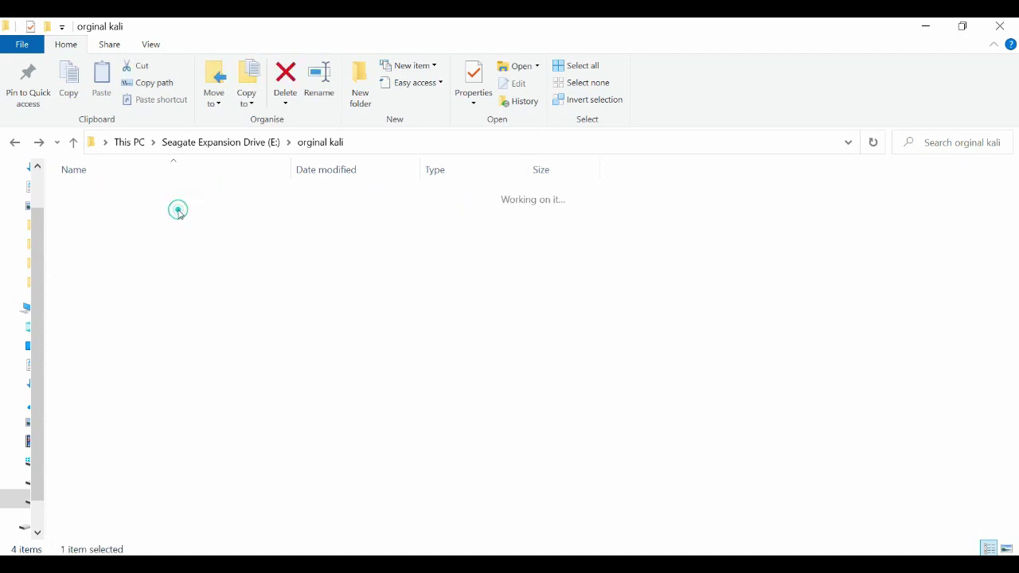
{"action": "double_click", "coordinate": [159, 196]}
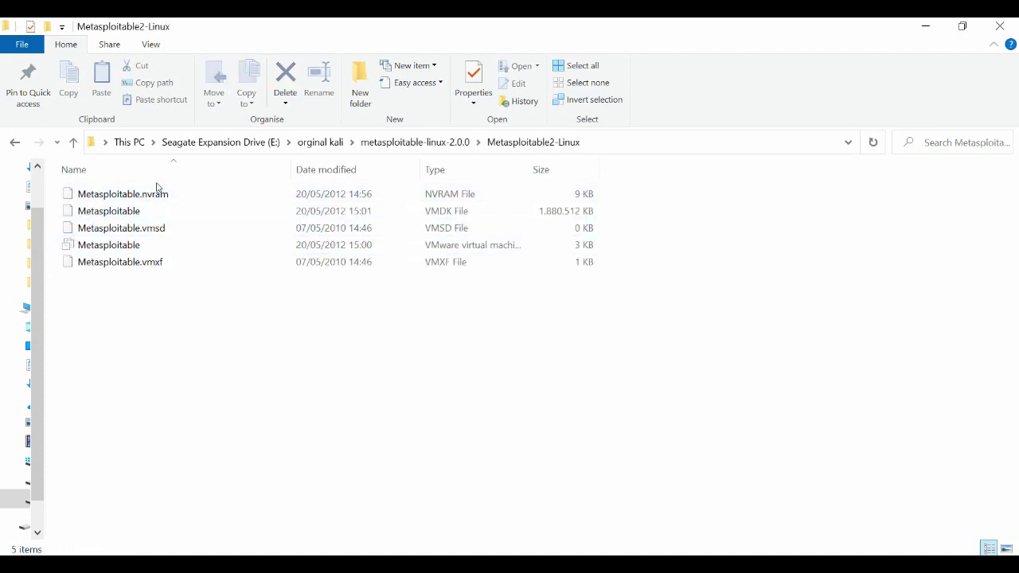
{"action": "double_click", "coordinate": [135, 250]}
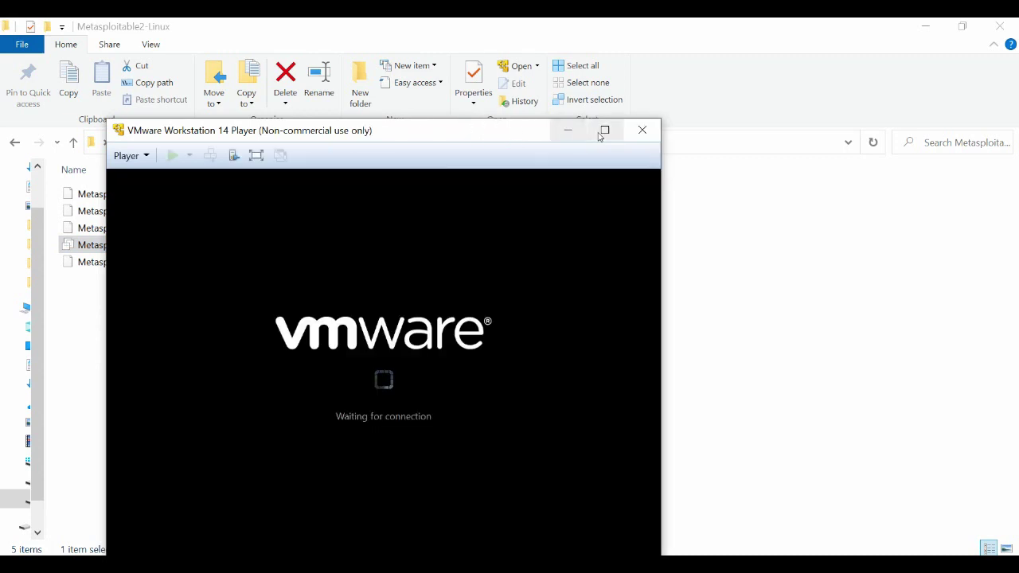
{"action": "left_click", "coordinate": [605, 130]}
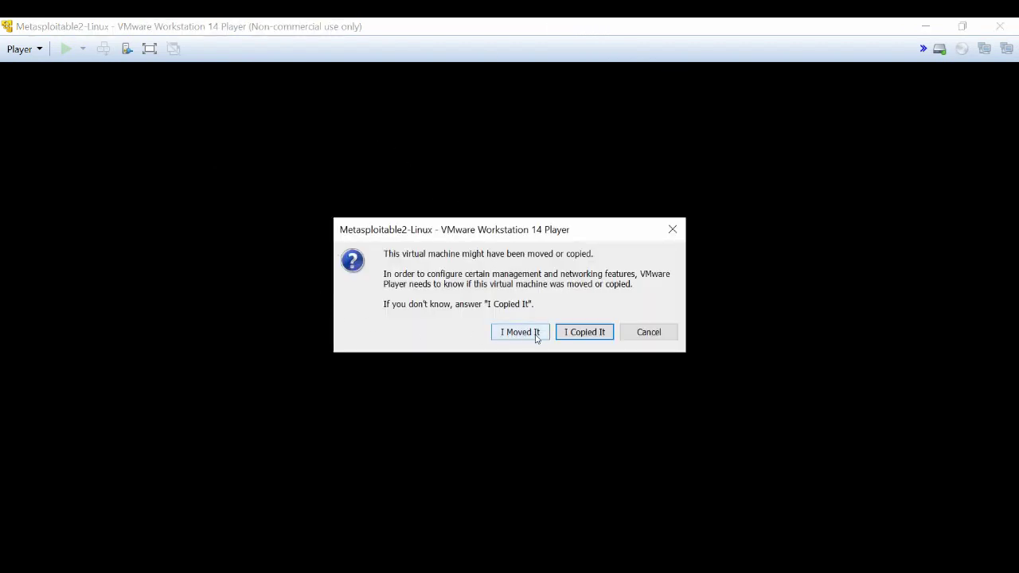
{"action": "left_click", "coordinate": [590, 338]}
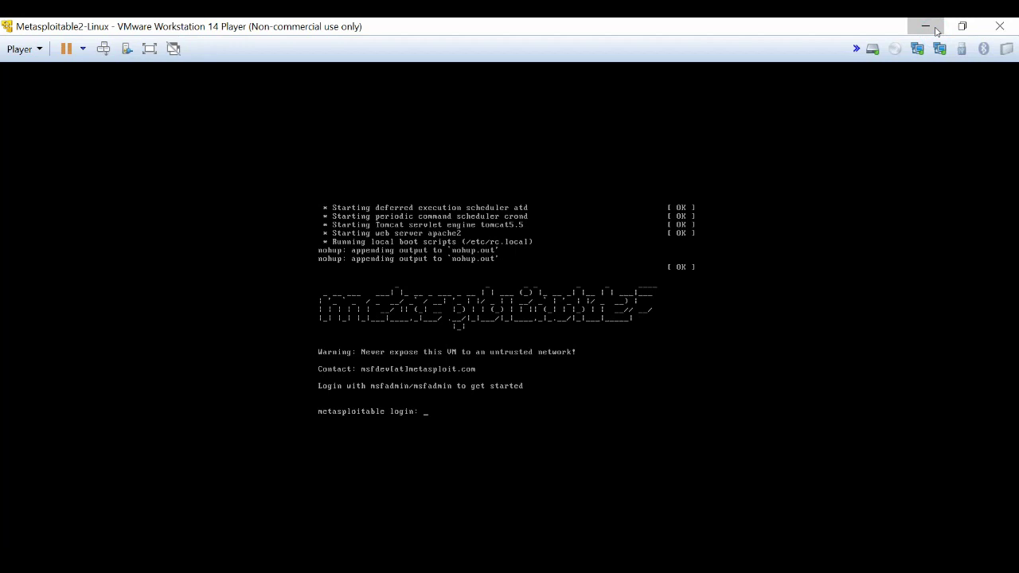
Switch to the Kali-Linux-2020.4 virtual machine and add a few blank prompt lines in its root terminal.
{"action": "left_click", "coordinate": [613, 569]}
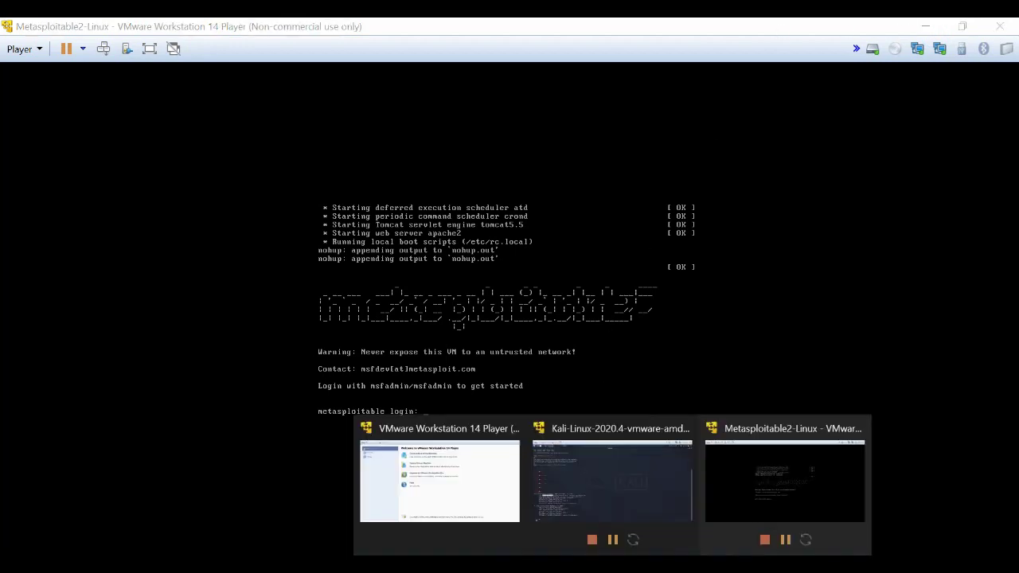
{"action": "left_click", "coordinate": [634, 510]}
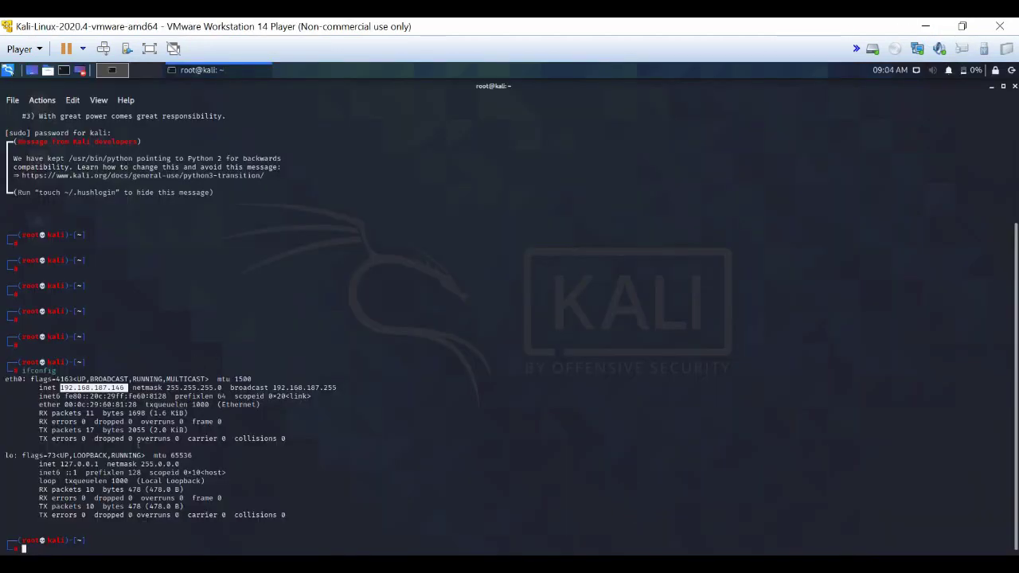
{"action": "left_click", "coordinate": [144, 447]}
{"action": "key", "text": "Return"}
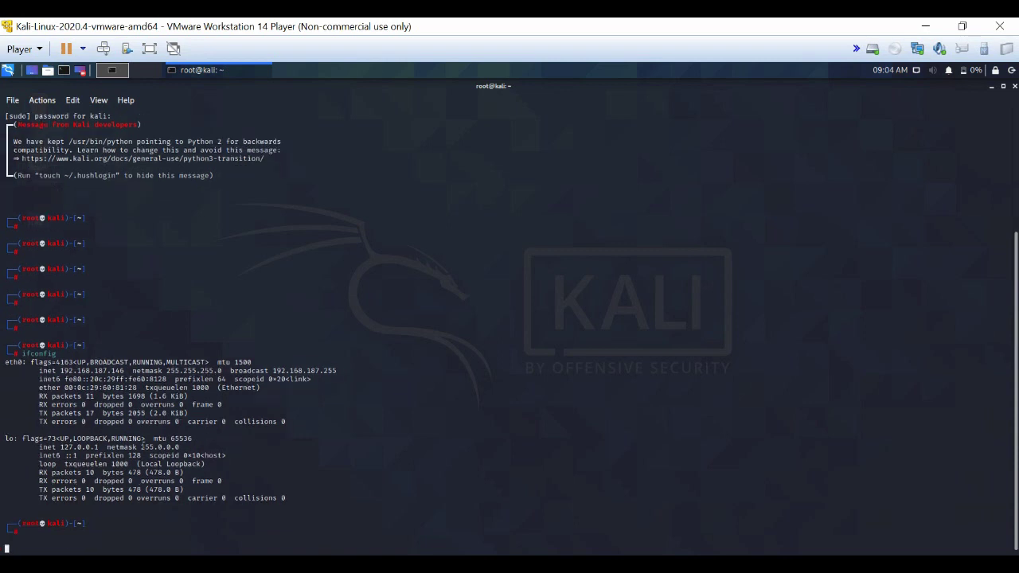
{"action": "key", "text": "Return"}
{"action": "key", "text": "Return"}
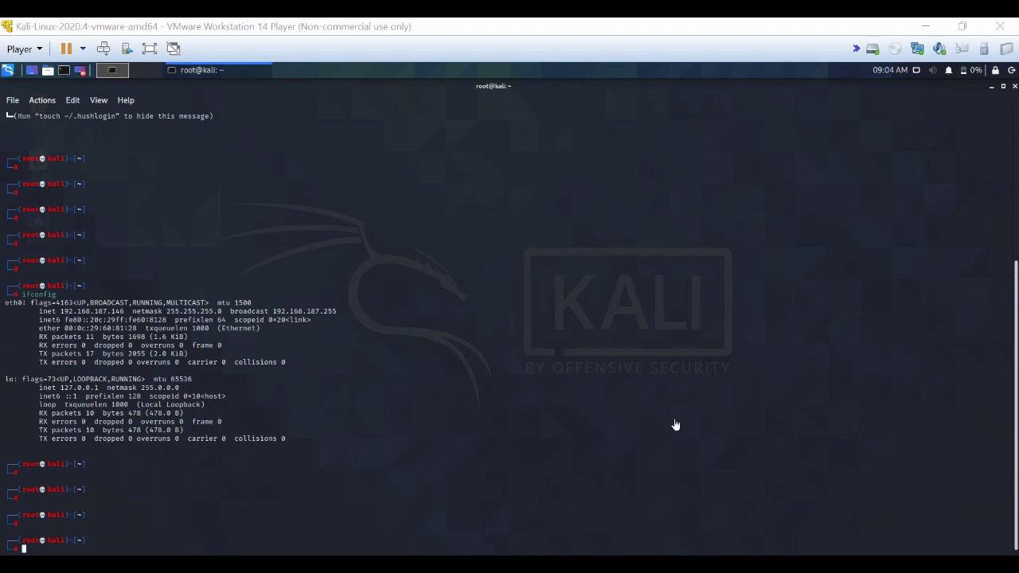
Try to scan the local network with netdiscover -r 192.168.187.146/25, and stop the scan.
{"action": "left_click", "coordinate": [425, 408]}
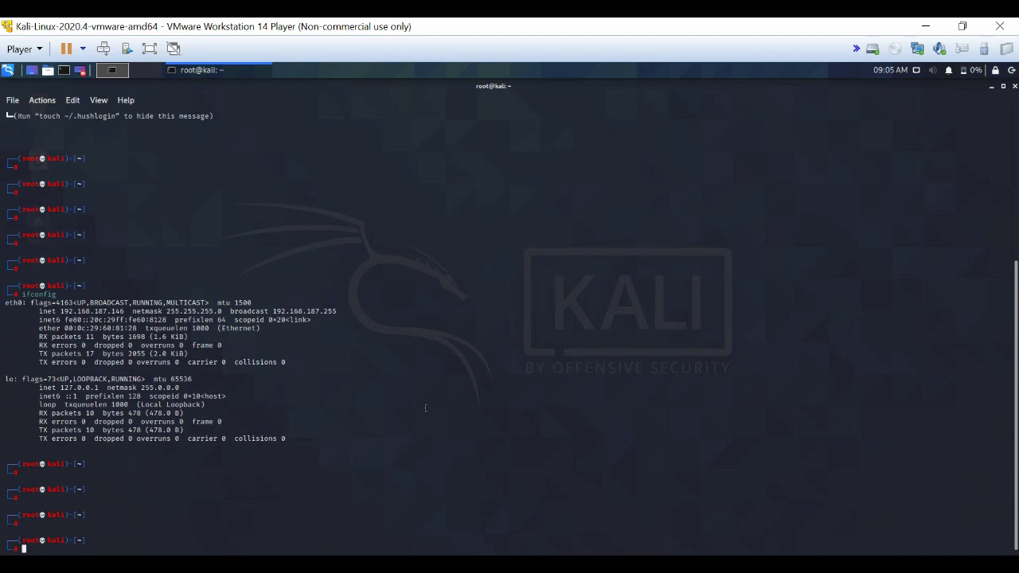
{"action": "type", "text": "netdiscover -r"}
{"action": "left_click_drag", "start_coordinate": [62, 311], "coordinate": [127, 319]}
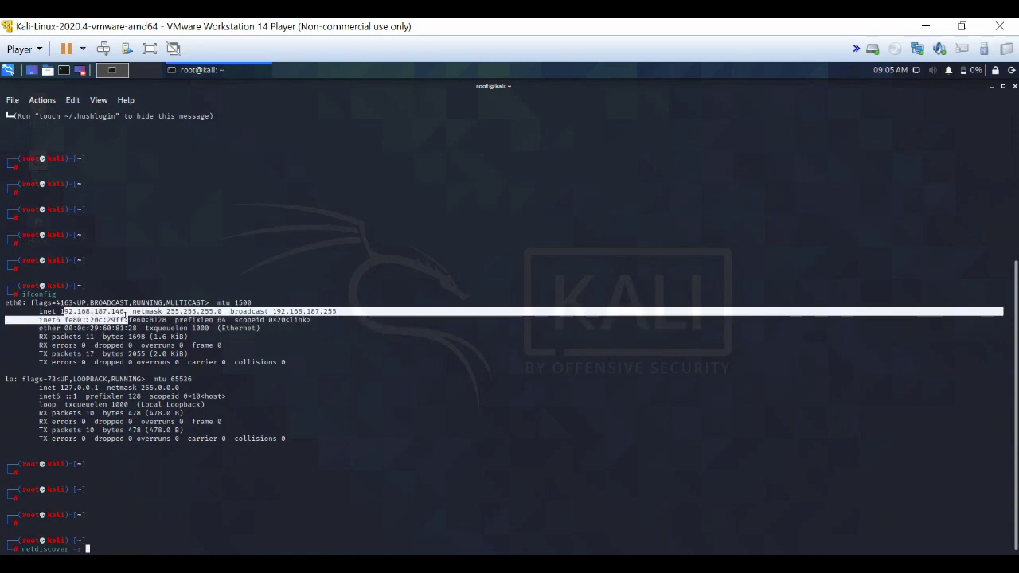
{"action": "left_click", "coordinate": [145, 459]}
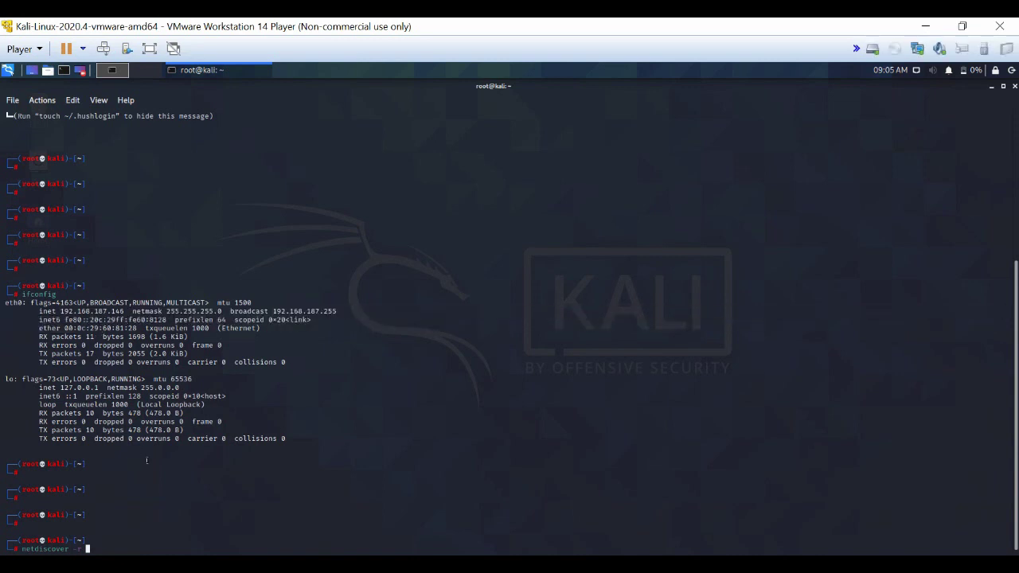
{"action": "type", "text": "192.168.187.146"}
{"action": "type", "text": "/24"}
{"action": "key", "text": "Return"}
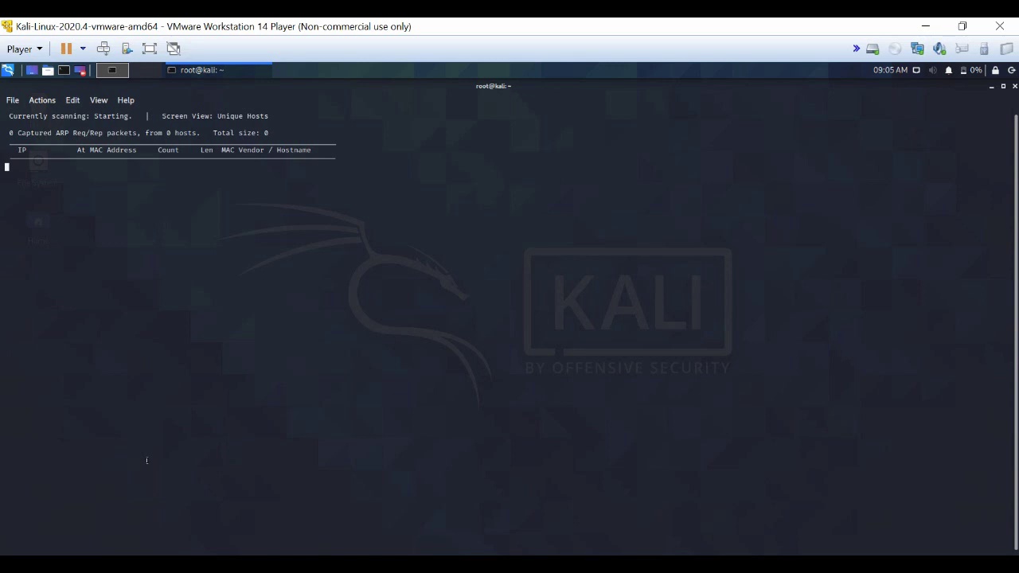
{"action": "key", "text": "ctrl+c"}
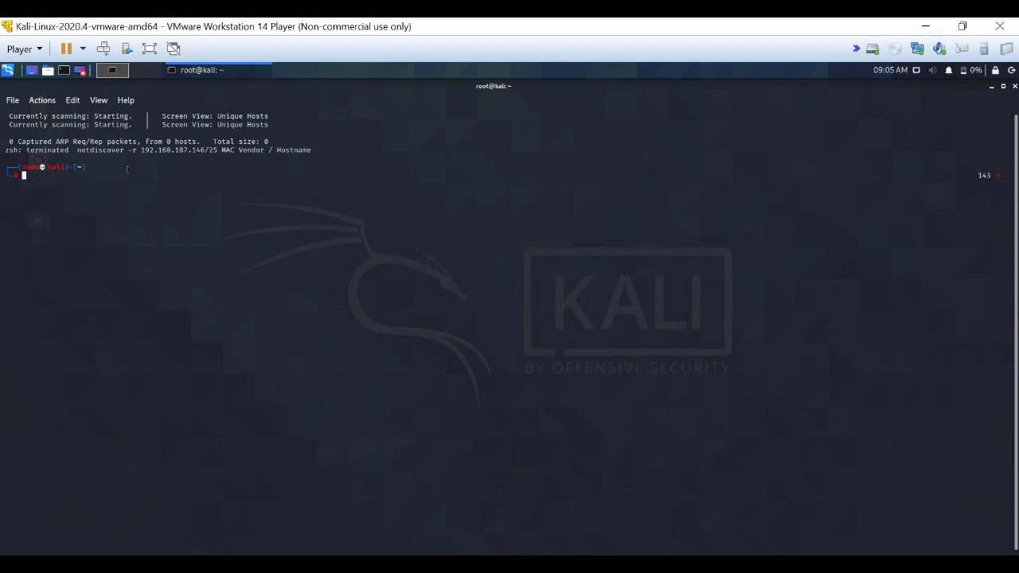
Try the netdiscover scan with the range 192.168.187.146/17 and the option -u eth0.
{"action": "key", "text": "Up"}
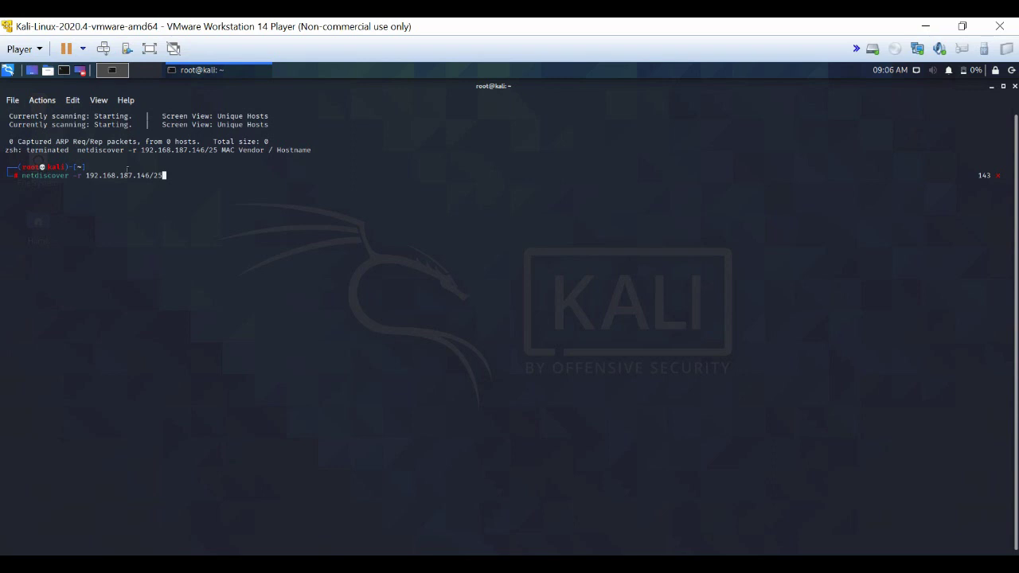
{"action": "key", "text": "BackSpace"}
{"action": "key", "text": "BackSpace"}
{"action": "type", "text": "17"}
{"action": "type", "text": " - i eth0"}
{"action": "key", "text": "Return"}
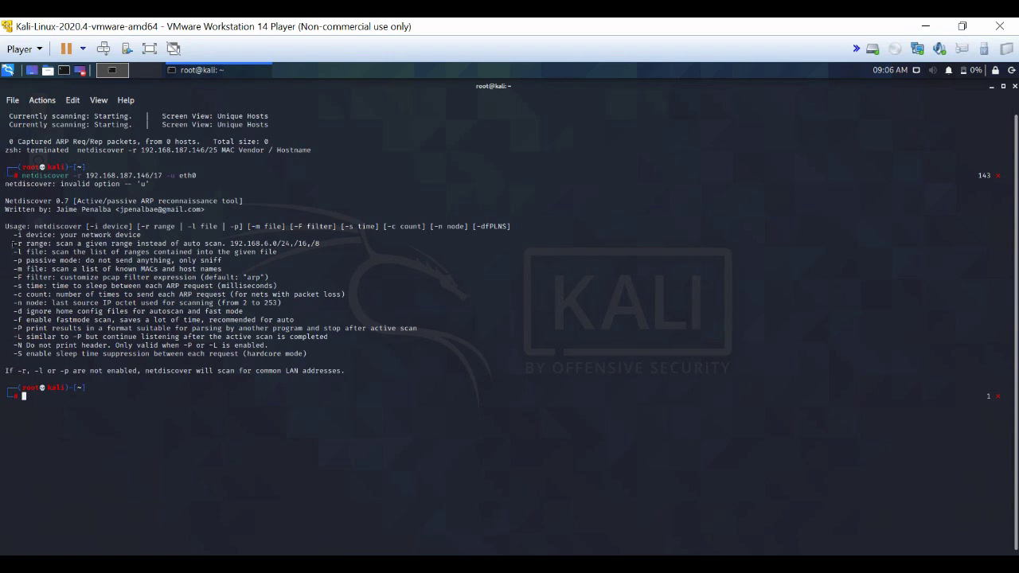
Check netdiscover's range options, scan 192.168.187.146/16 on interface eth0, stop it after completion and mark the 192.168.187.147 host.
{"action": "left_click_drag", "start_coordinate": [13, 249], "coordinate": [281, 251]}
{"action": "left_click", "coordinate": [137, 391]}
{"action": "key", "text": "Left"}
{"action": "key", "text": "Left"}
{"action": "key", "text": "Left"}
{"action": "key", "text": "Left"}
{"action": "key", "text": "Left"}
{"action": "key", "text": "Left"}
{"action": "key", "text": "Left"}
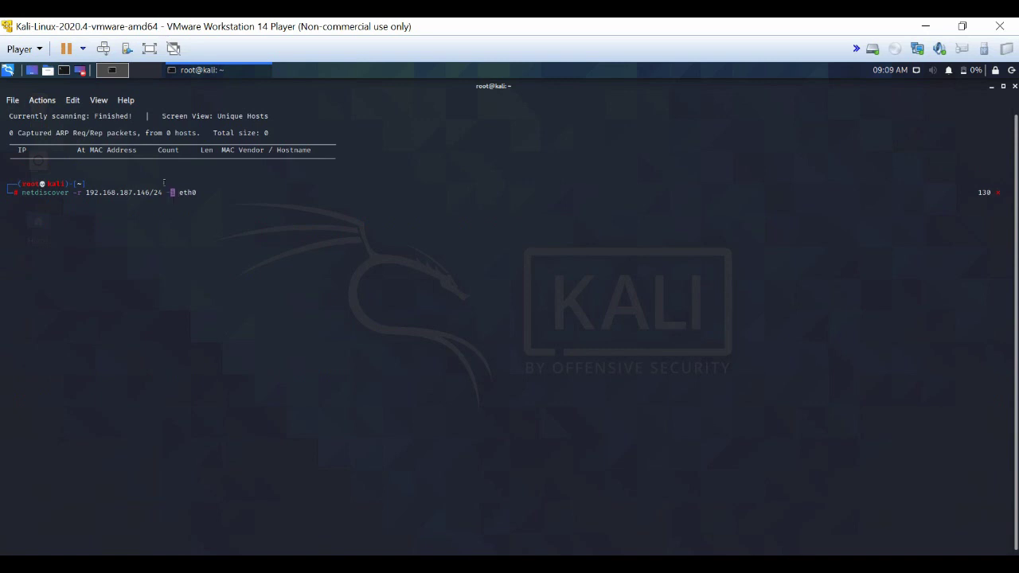
{"action": "key", "text": "BackSpace"}
{"action": "type", "text": "16"}
{"action": "key", "text": "Return"}
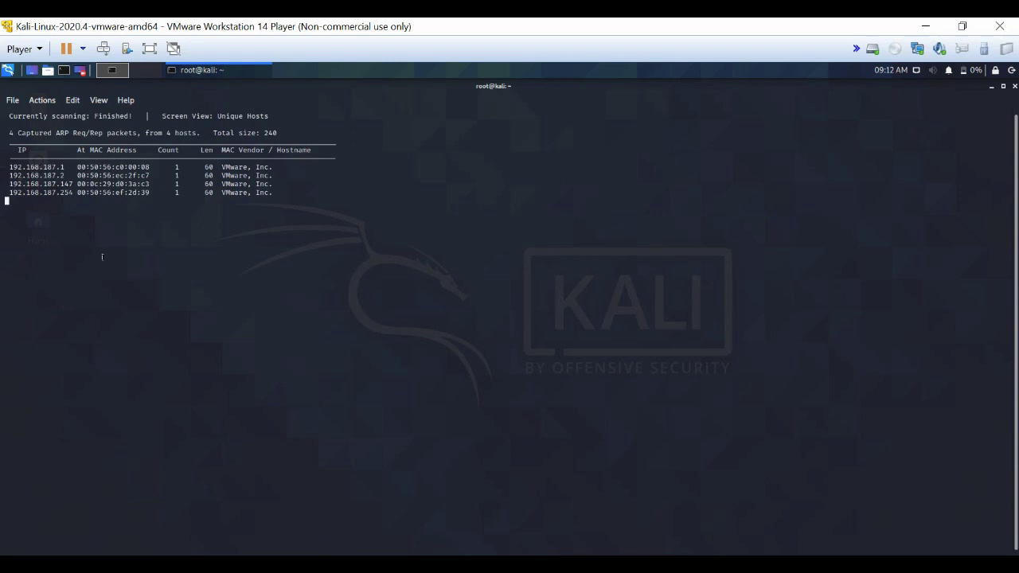
{"action": "key", "text": "ctrl+c"}
{"action": "left_click_drag", "start_coordinate": [9, 183], "coordinate": [17, 185]}
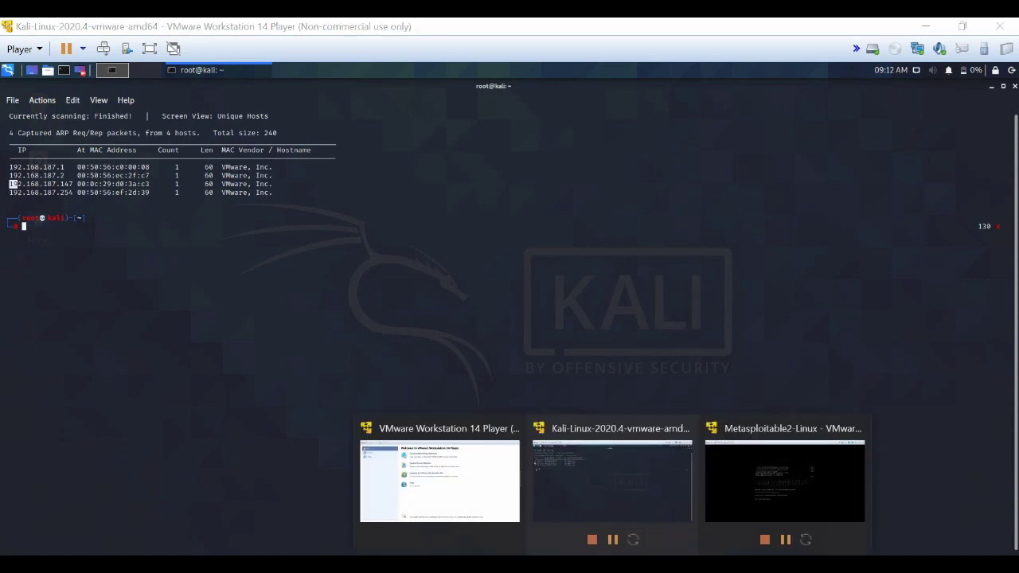
Log in to the Metasploitable2-Linux virtual machine with the default username and account password, and run ifconfig.
{"action": "left_click", "coordinate": [786, 470]}
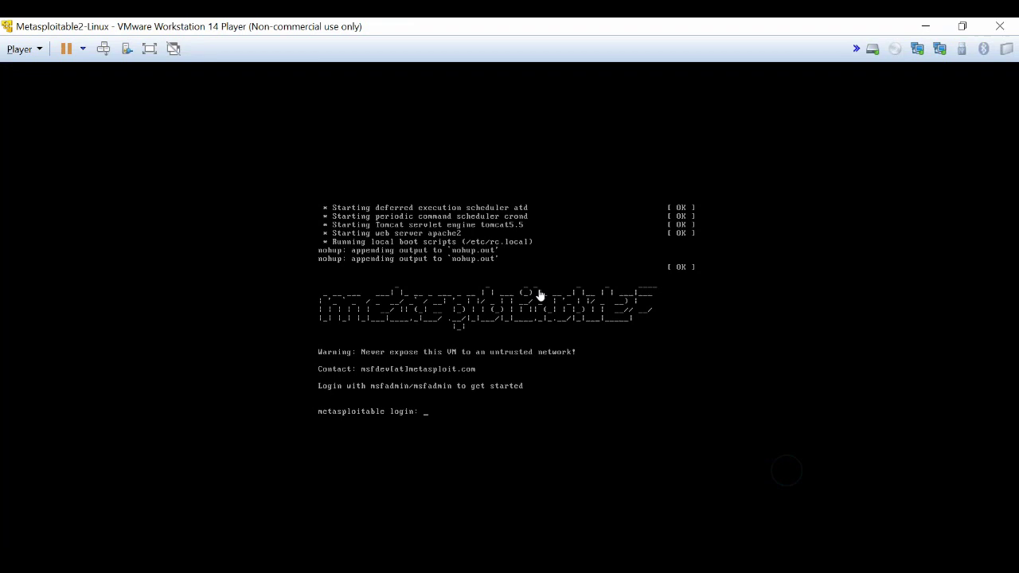
{"action": "left_click", "coordinate": [533, 384]}
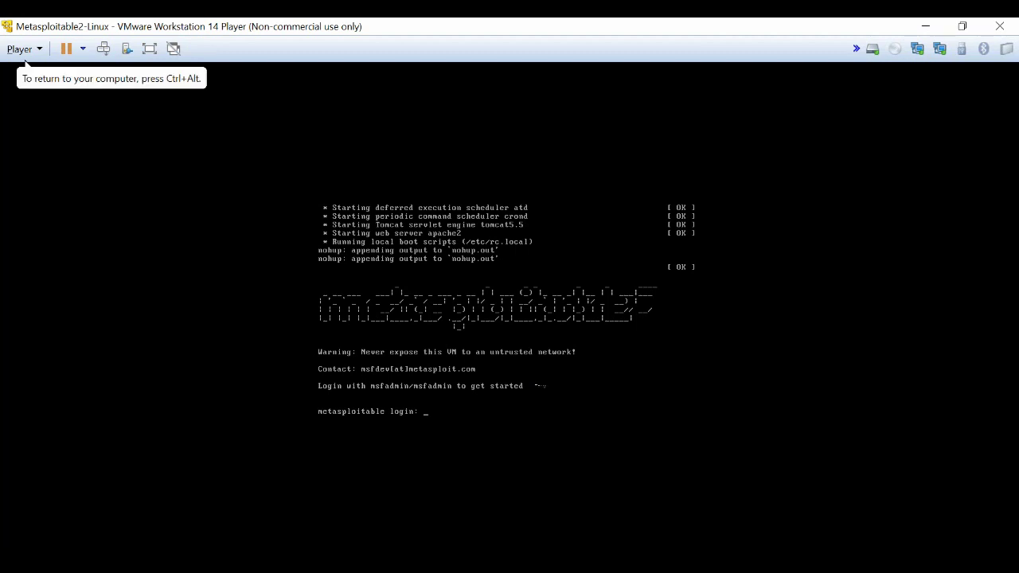
{"action": "type", "text": "msfadmin"}
{"action": "key", "text": "Return"}
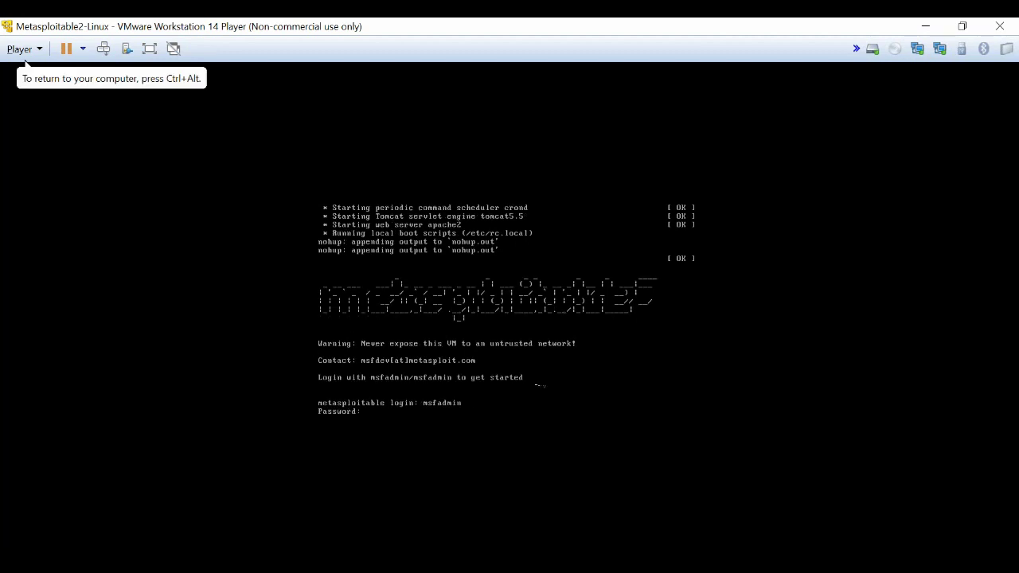
{"action": "key", "text": "Return"}
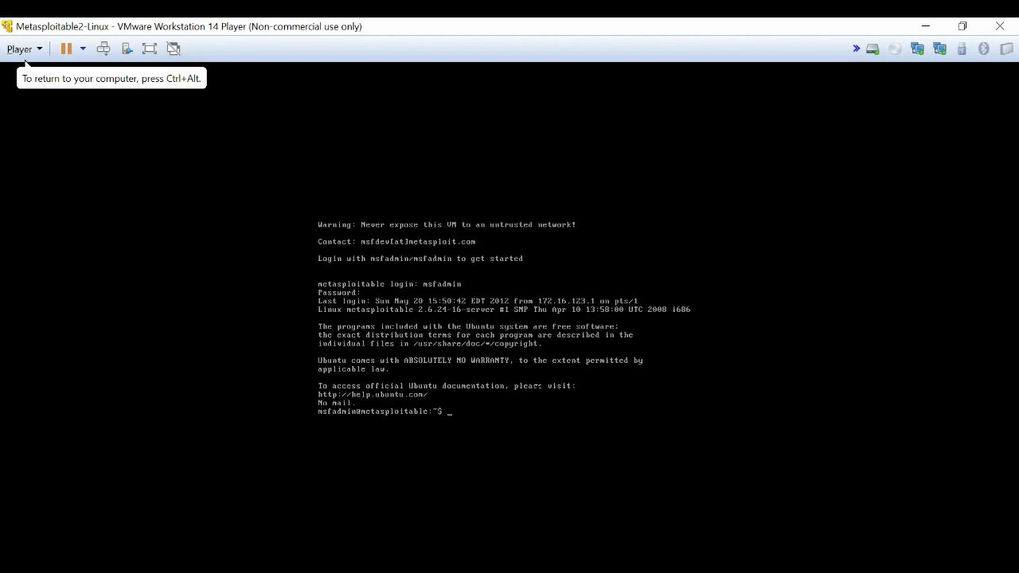
{"action": "type", "text": "ifconfig"}
{"action": "key", "text": "Return"}
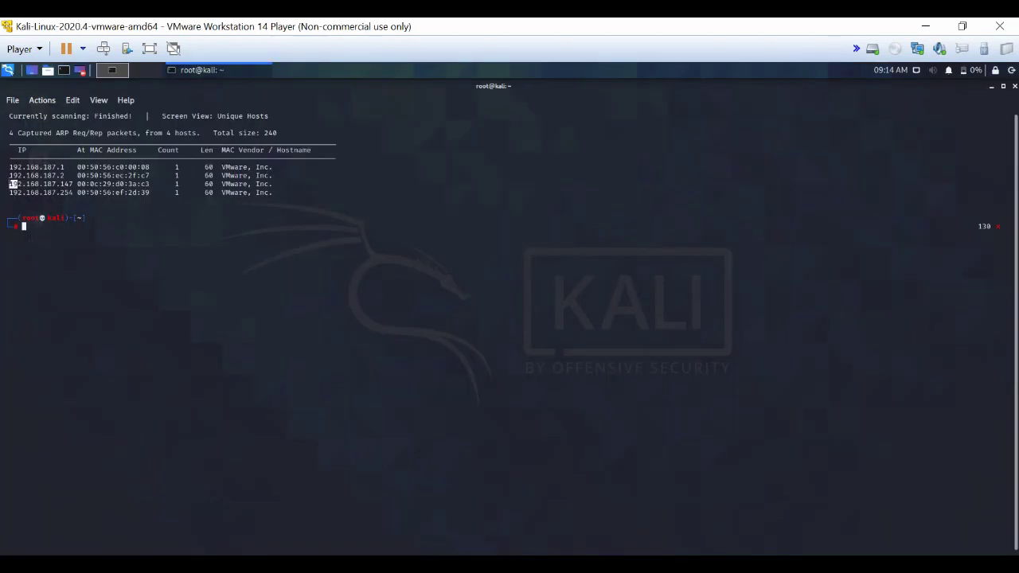
Select the address 192.168.187.147 in the netdiscover results of the Kali virtual machine.
{"action": "left_click", "coordinate": [11, 183]}
{"action": "left_click_drag", "start_coordinate": [13, 183], "coordinate": [74, 183]}
{"action": "left_click", "coordinate": [10, 181]}
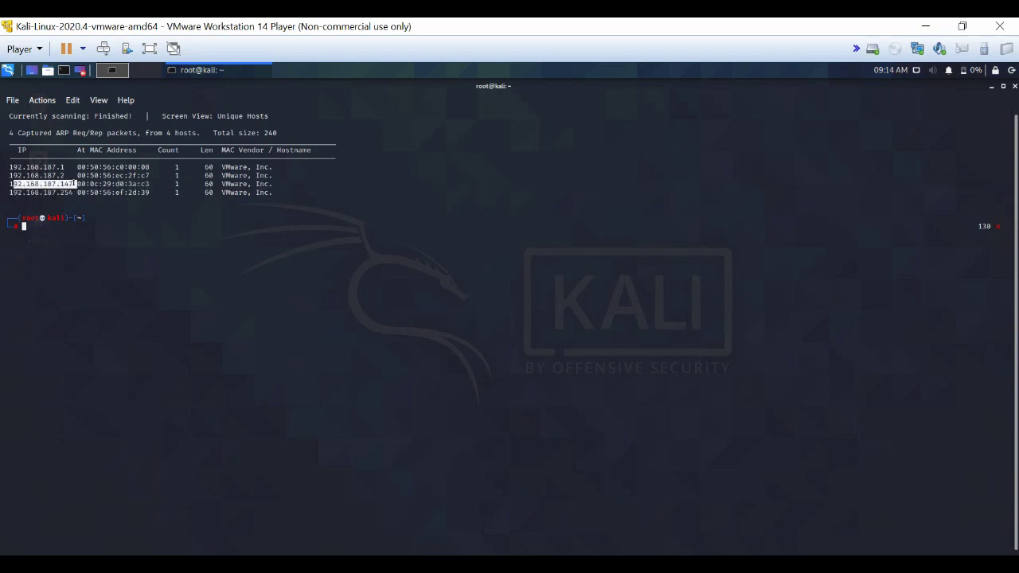